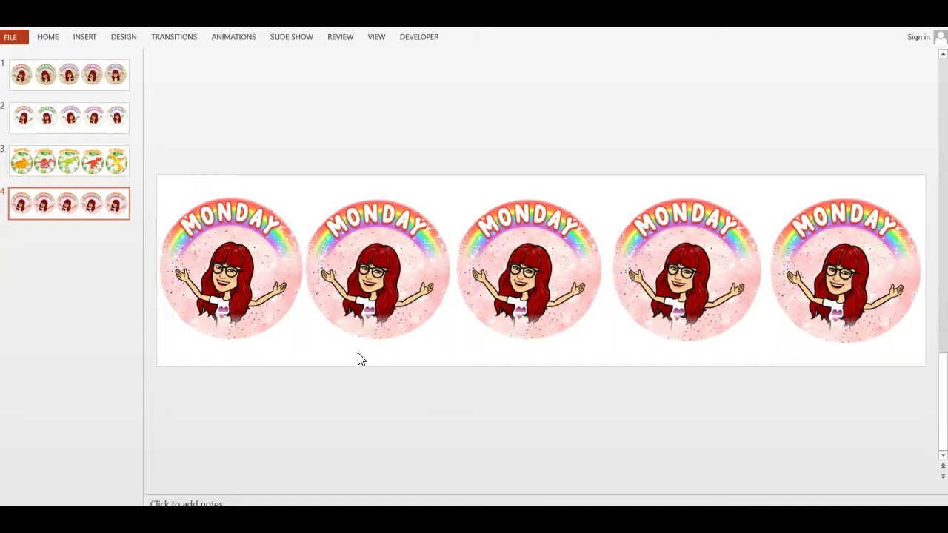
- Review slides 2, 3, 2, 1 and 3 to compare the avatar, dinosaur and brick-background day circles
left_click(99, 118)
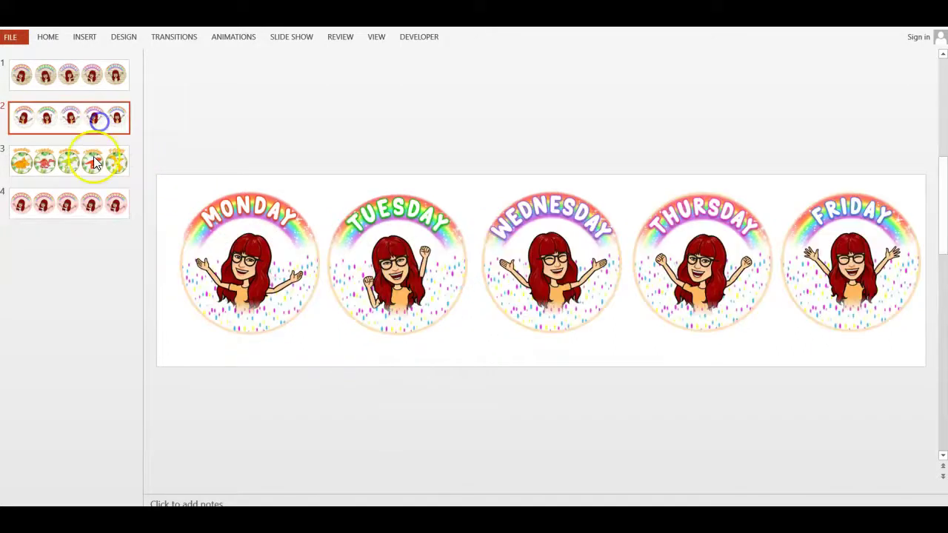
left_click(93, 165)
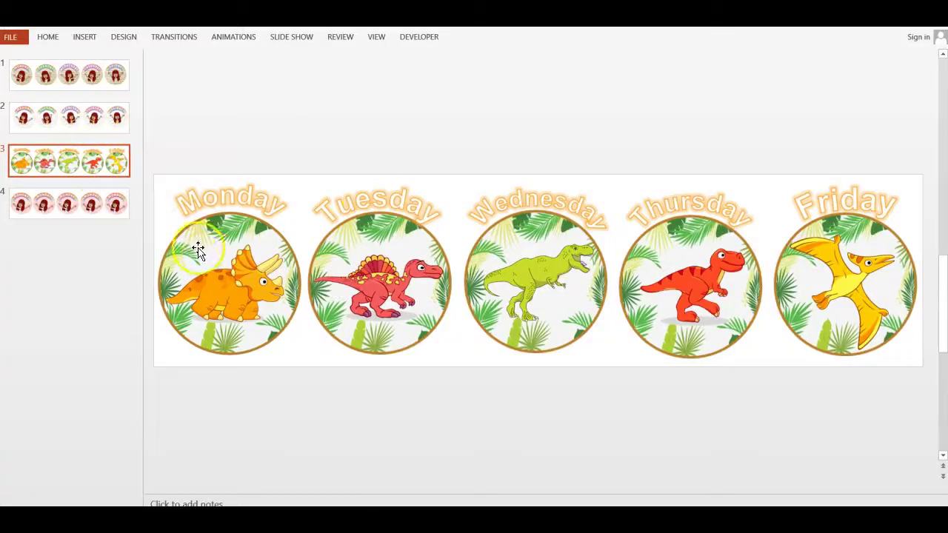
left_click(77, 123)
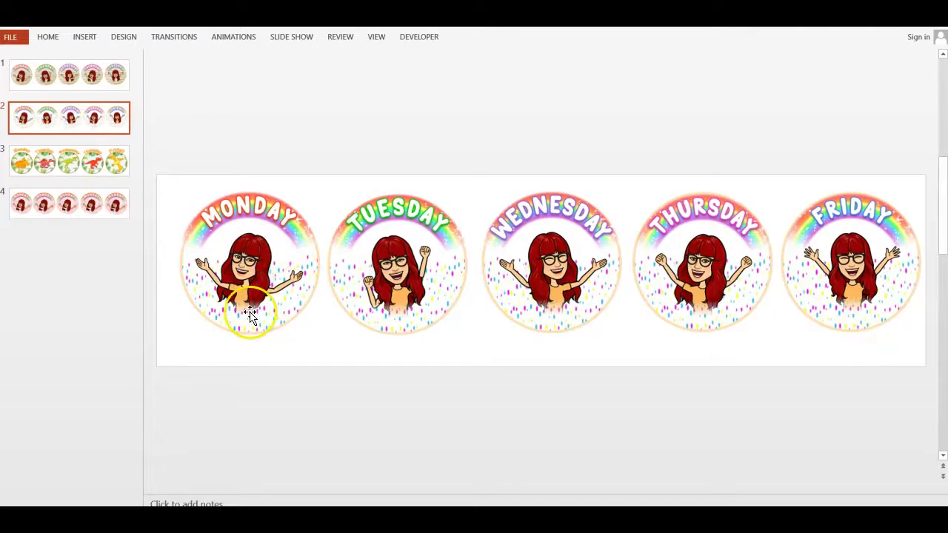
left_click(91, 78)
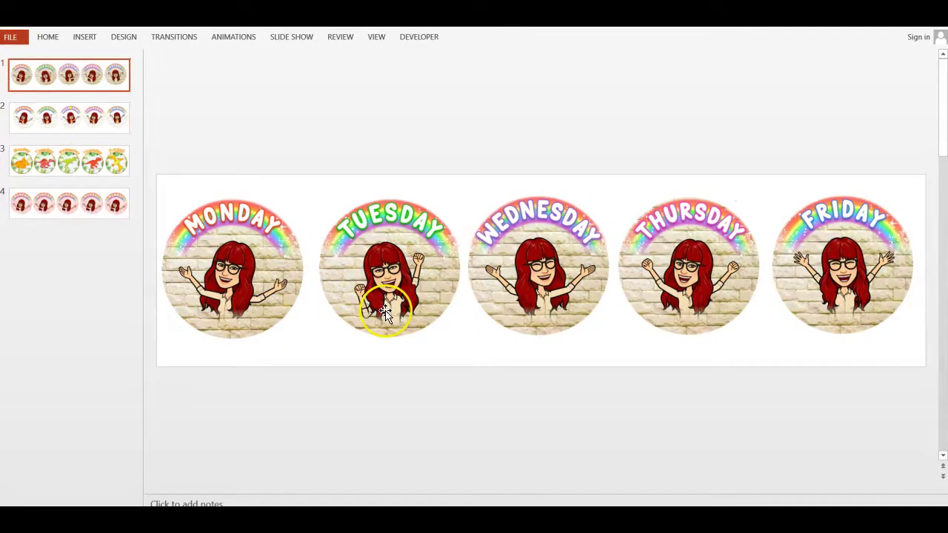
left_click(79, 159)
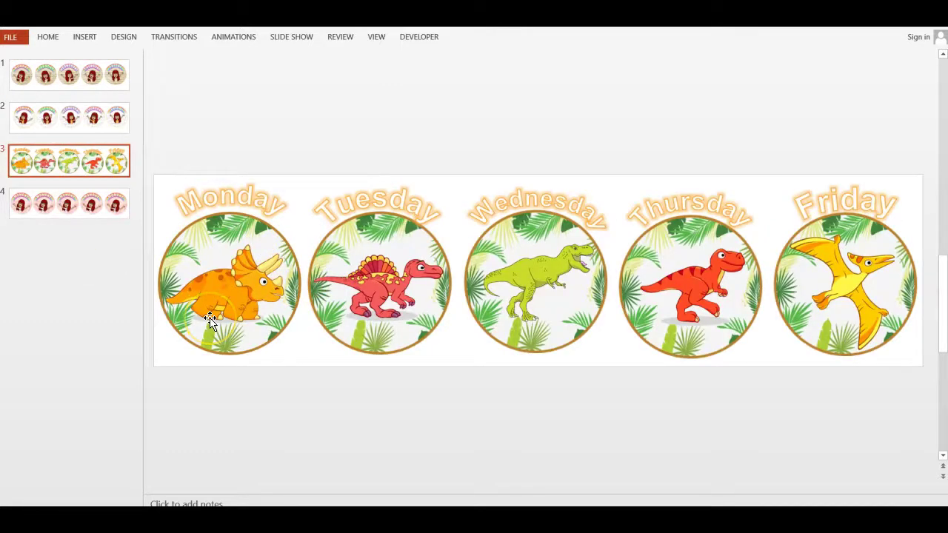
left_click(291, 36)
- Play the slide show from the beginning and advance through to the MONDAY circles slide
left_click(15, 66)
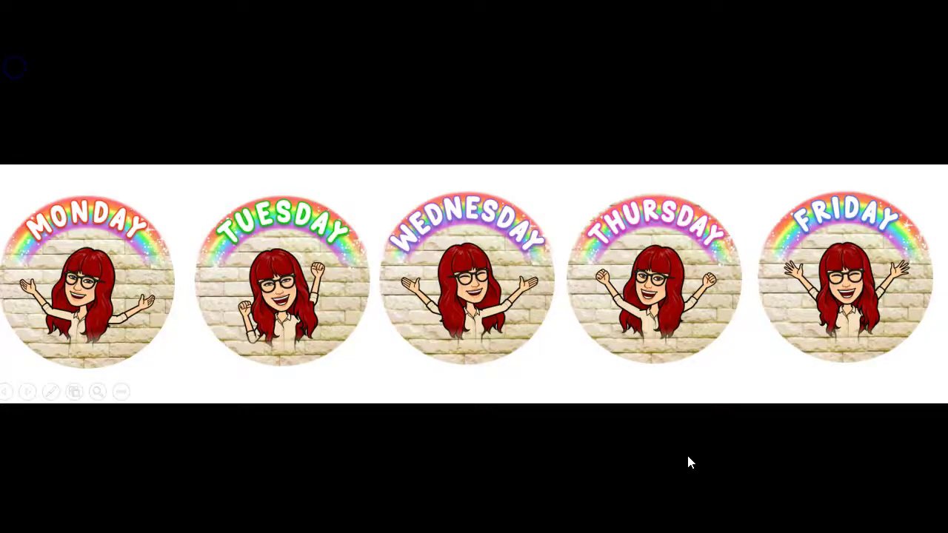
left_click(222, 306)
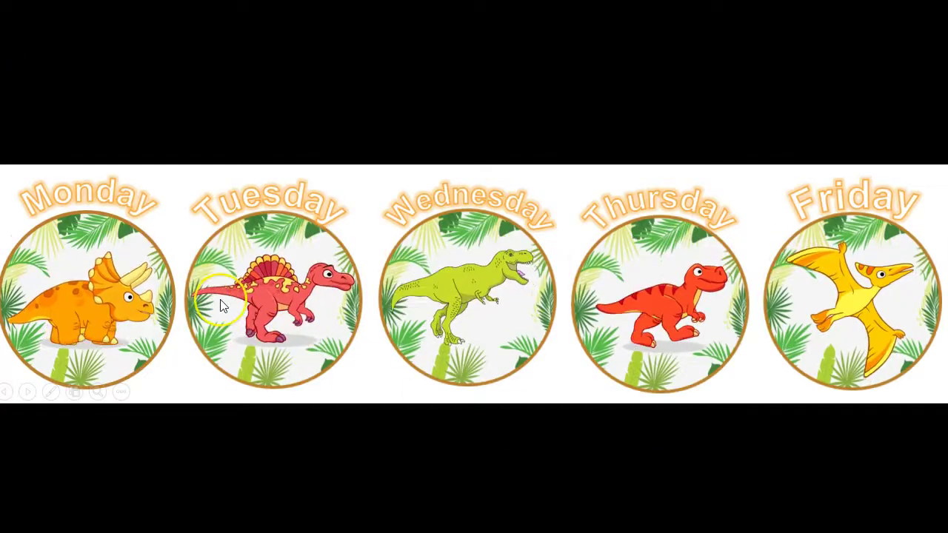
left_click(87, 330)
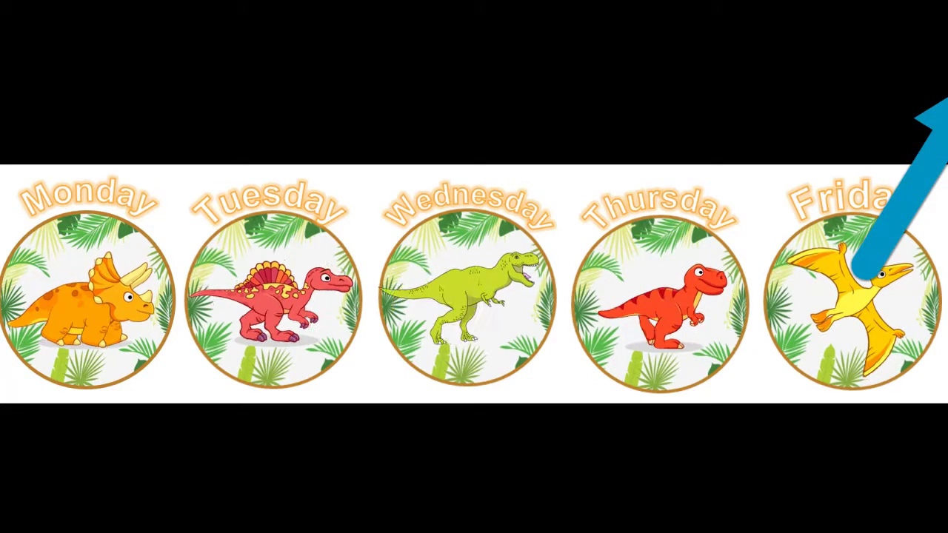
left_click(371, 422)
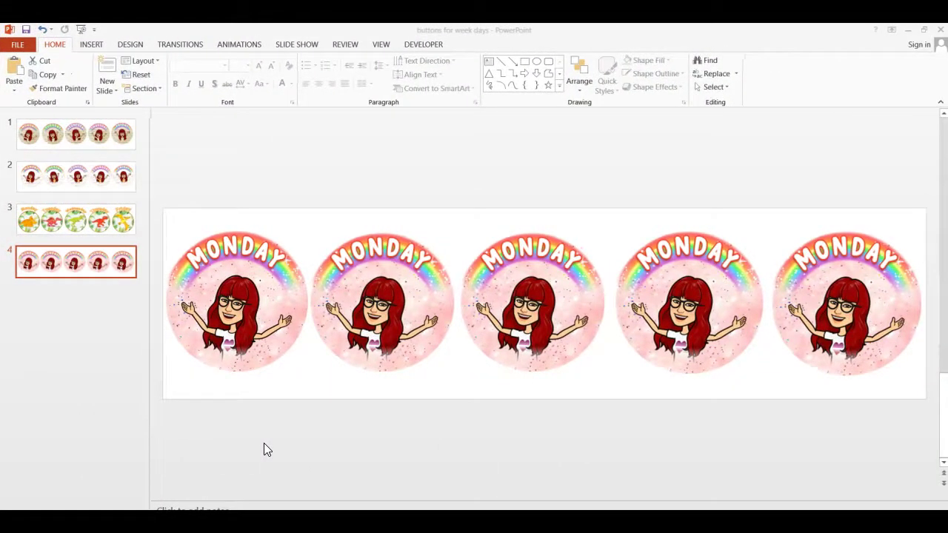
- Change the slide size to a custom 8 inches wide by 2 inches high
left_click(131, 47)
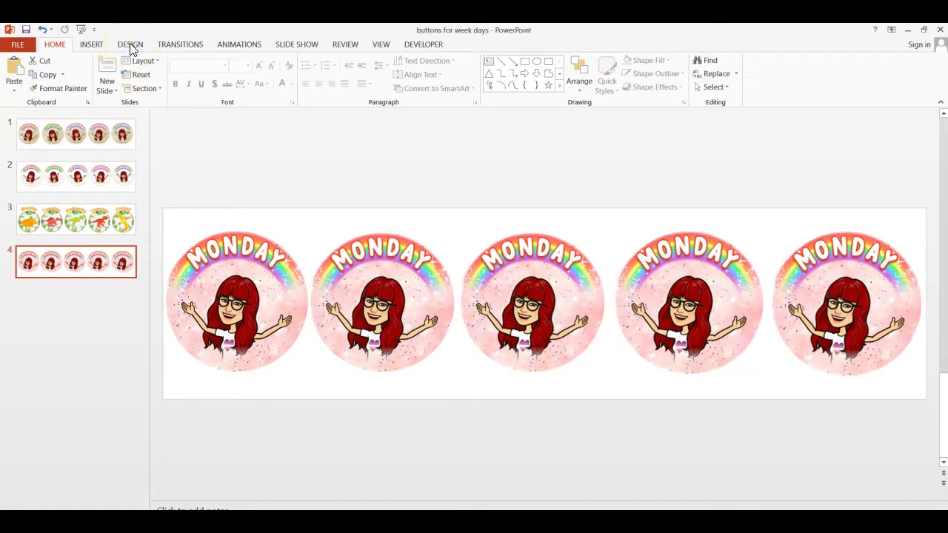
left_click(131, 46)
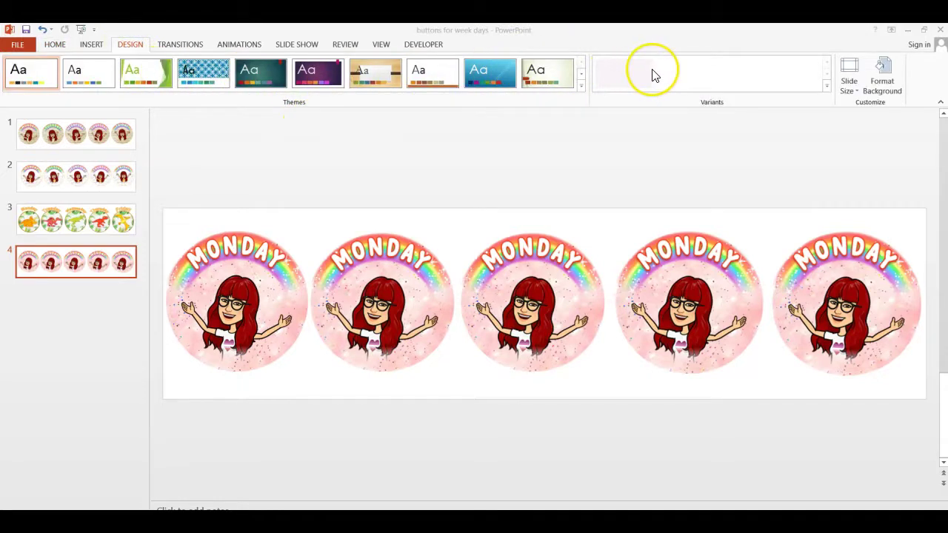
left_click(849, 92)
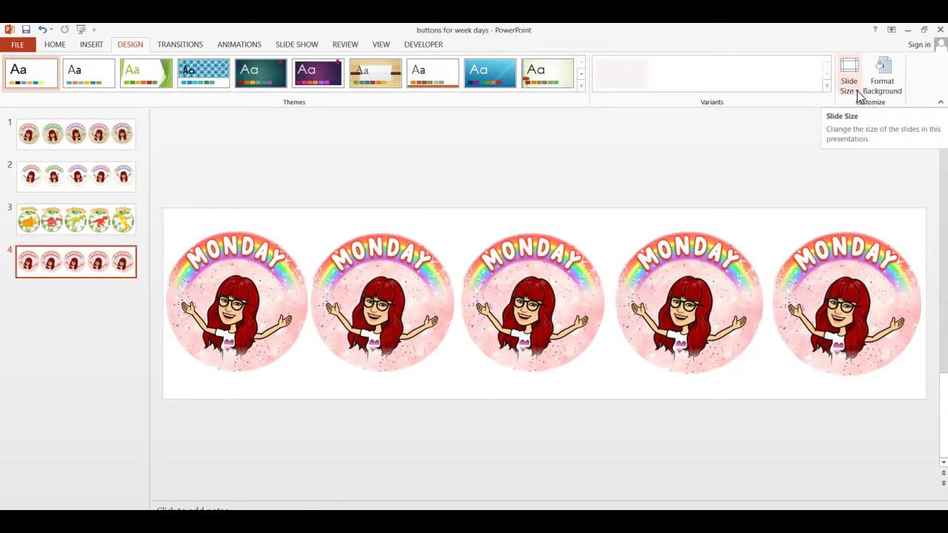
left_click(850, 93)
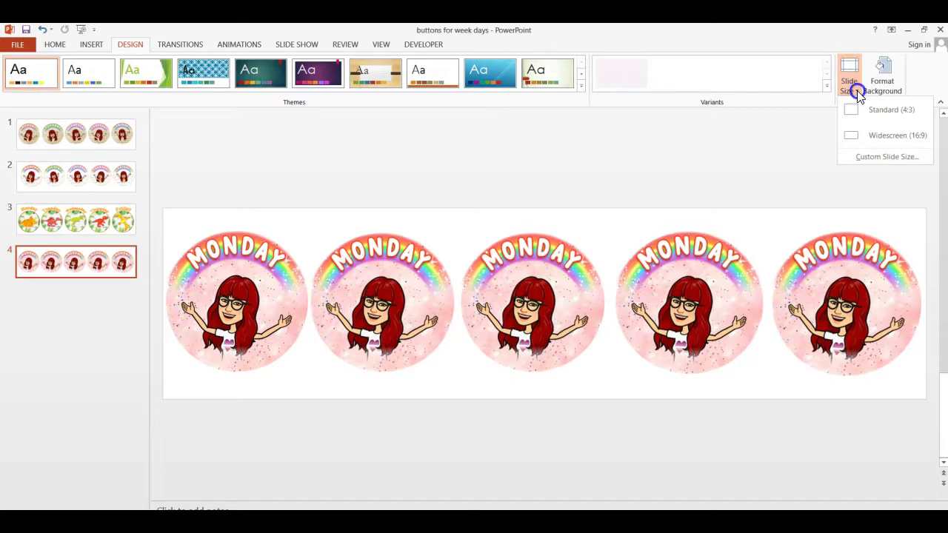
left_click(872, 157)
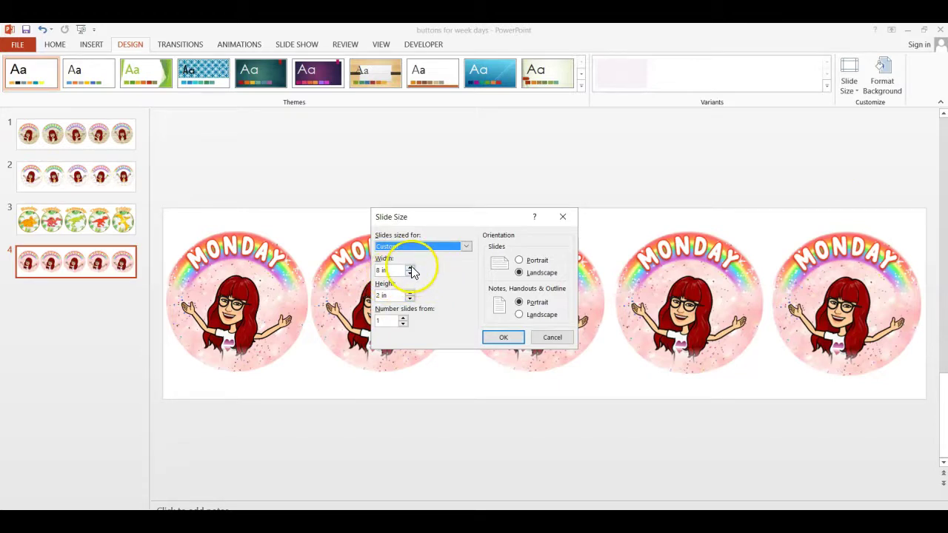
left_click(410, 268)
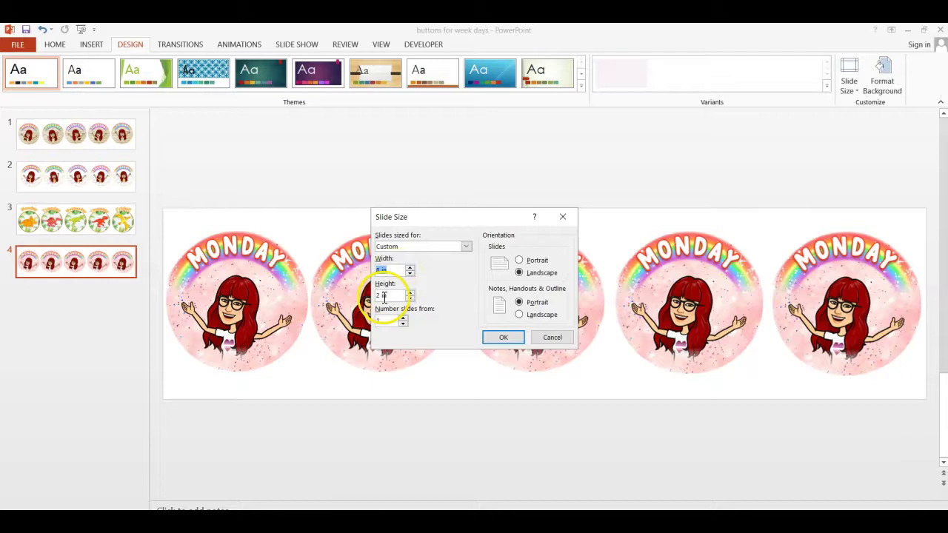
left_click(496, 338)
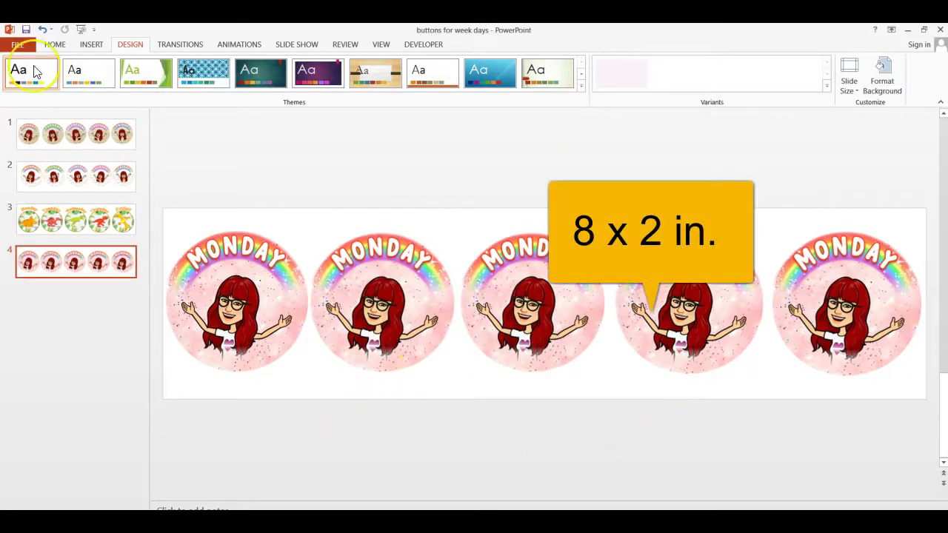
left_click(55, 44)
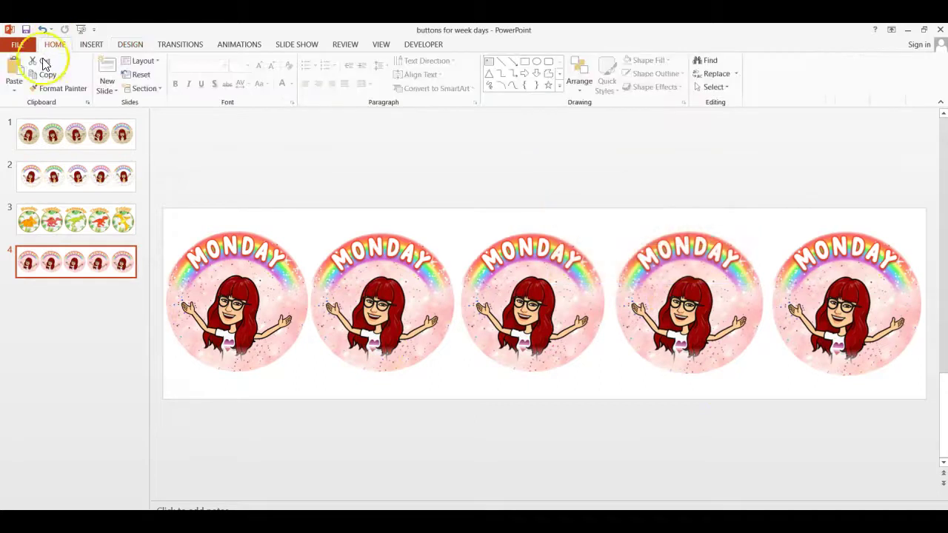
- Add a fifth slide after slide 4 and delete its title placeholder
left_click(106, 74)
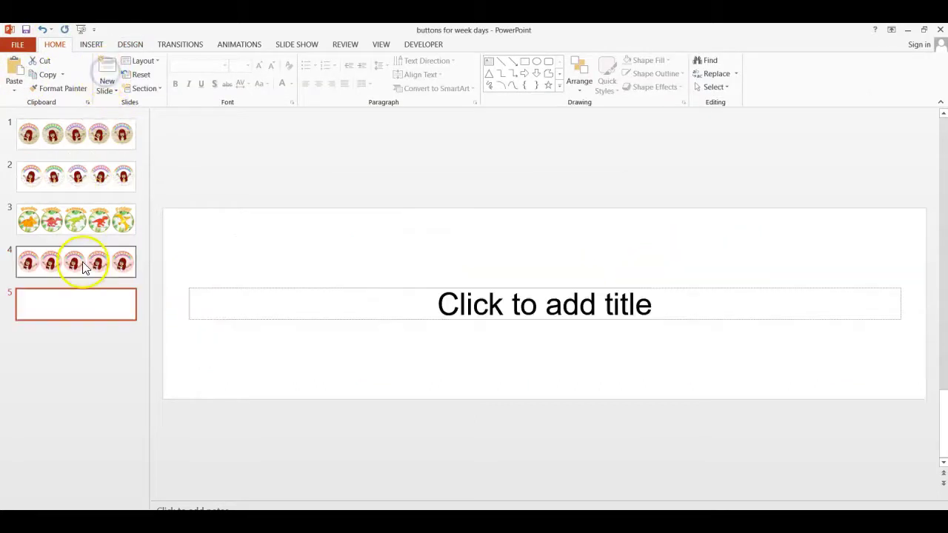
left_click(376, 290)
left_click(341, 287)
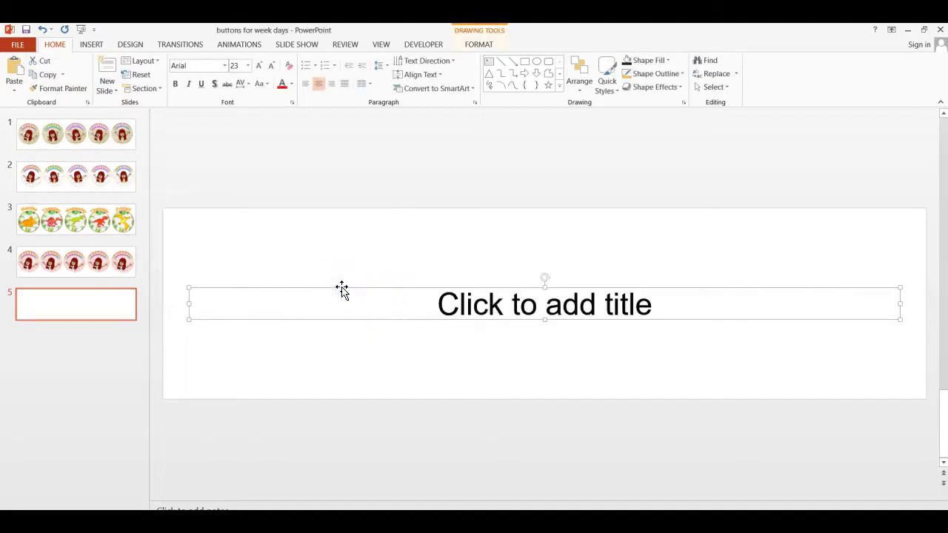
key("Delete")
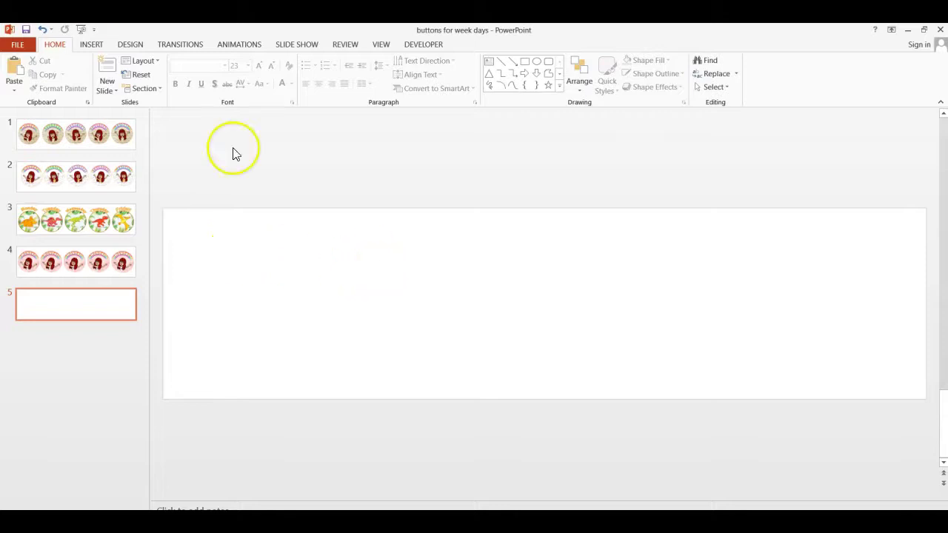
- Draw an orange oval about 1.54 by 1.55 inches near the left edge of slide 5
left_click(88, 43)
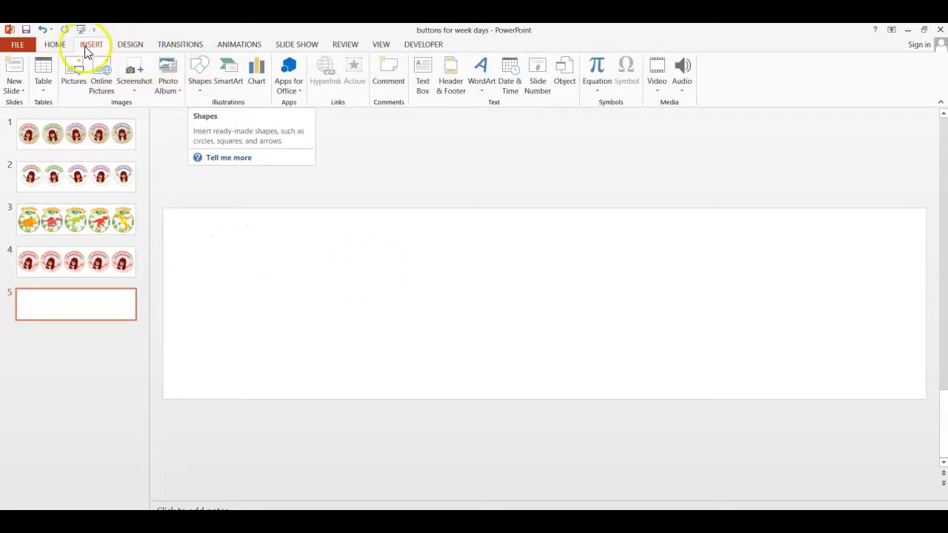
left_click(198, 82)
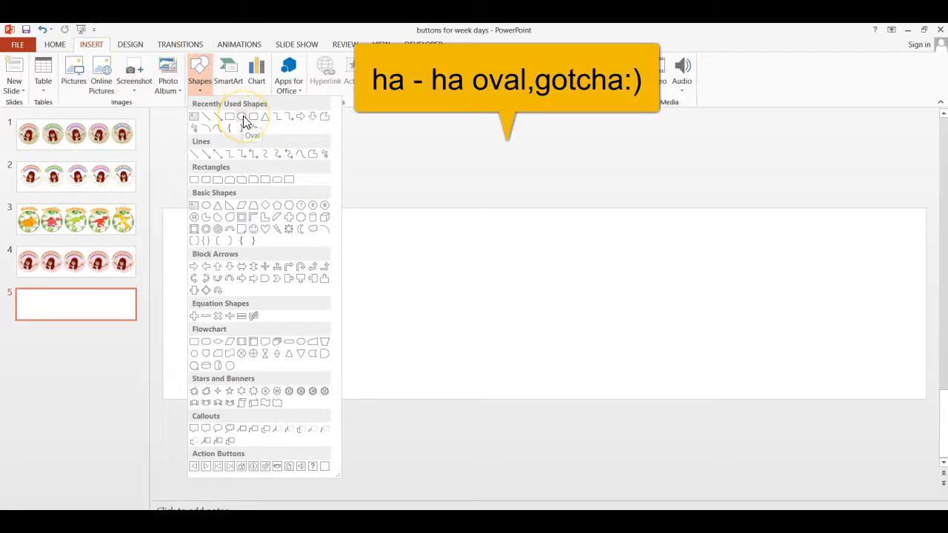
left_click(243, 116)
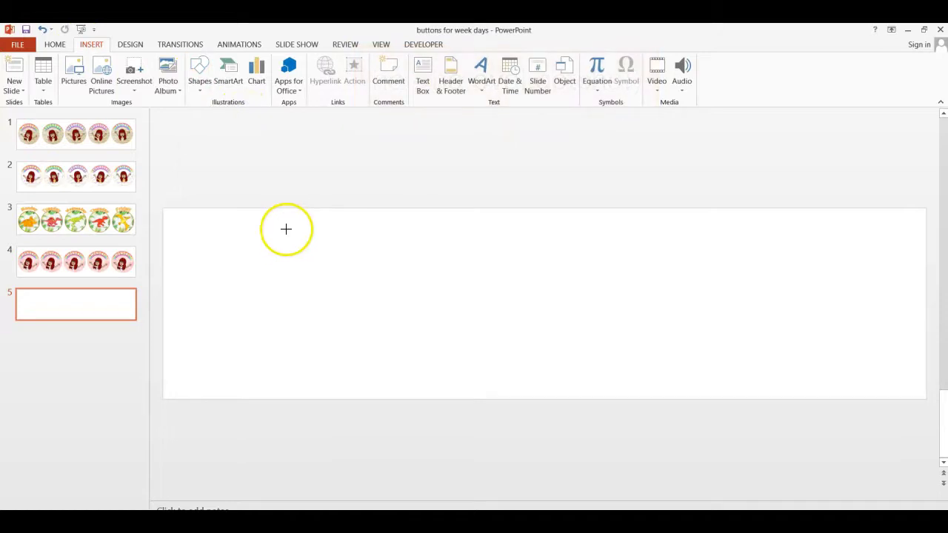
left_click_drag(286, 228, 140, 375)
left_click_drag(227, 321, 259, 313)
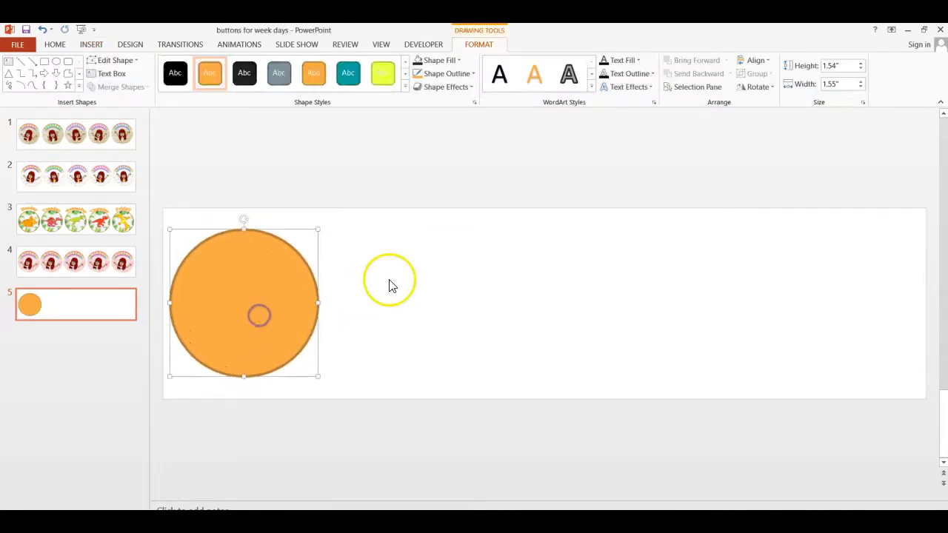
- Browse the circle's Fill texture and picture options, then return to the confetti image search in Chrome
left_click(280, 298)
left_click(274, 326)
left_click(244, 272)
right_click(240, 301)
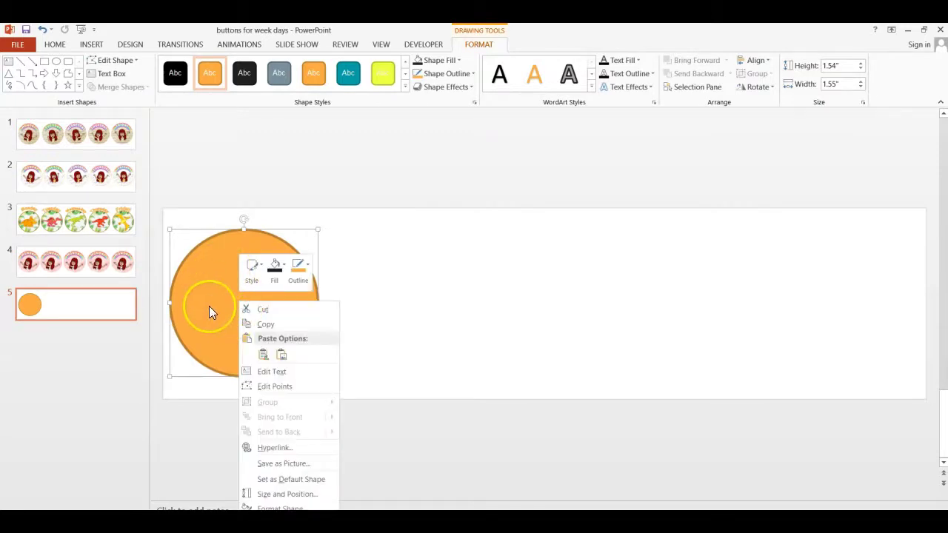
left_click(275, 271)
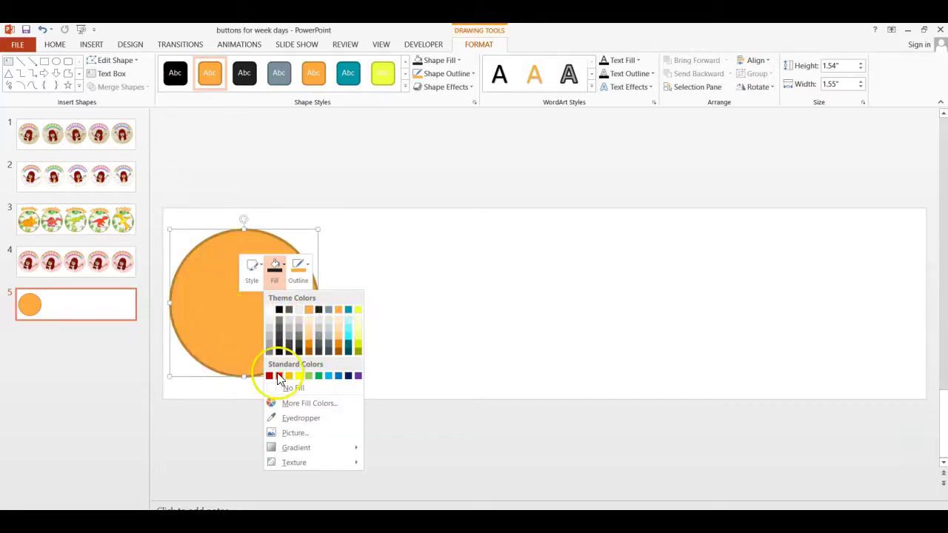
left_click(298, 456)
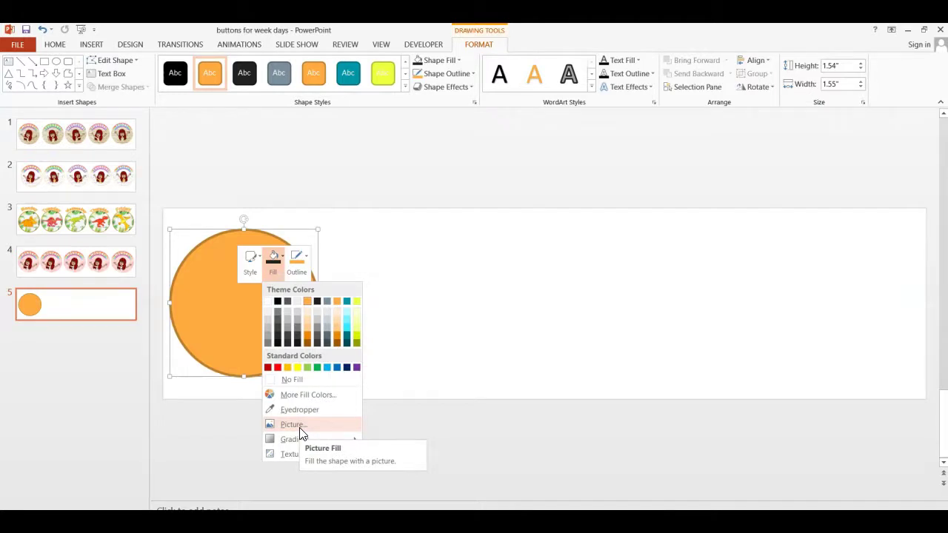
mouse_move(141, 522)
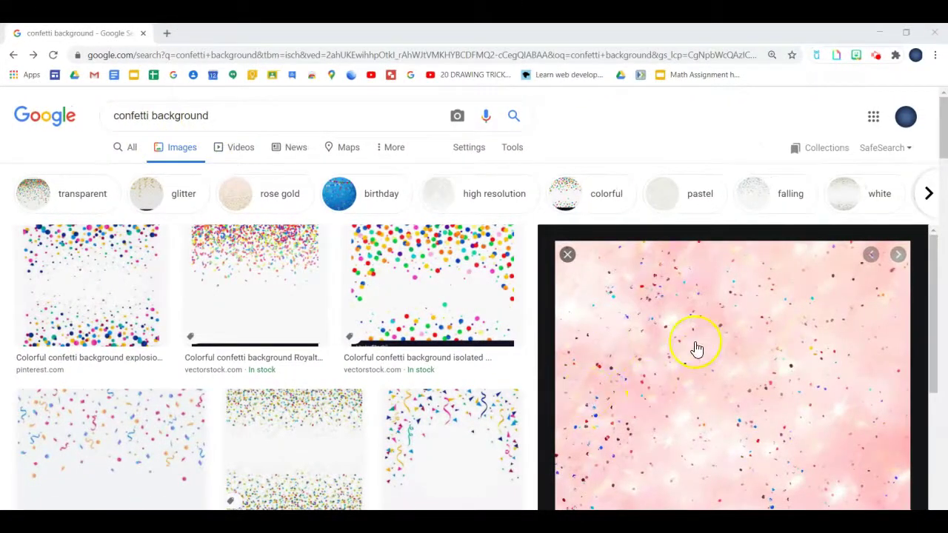
- Save the pink confetti image from Google Images as a JPEG named 'confetti' in the nam folder
scroll(700, 350, "down", 3)
scroll(699, 350, "up", 3)
right_click(715, 351)
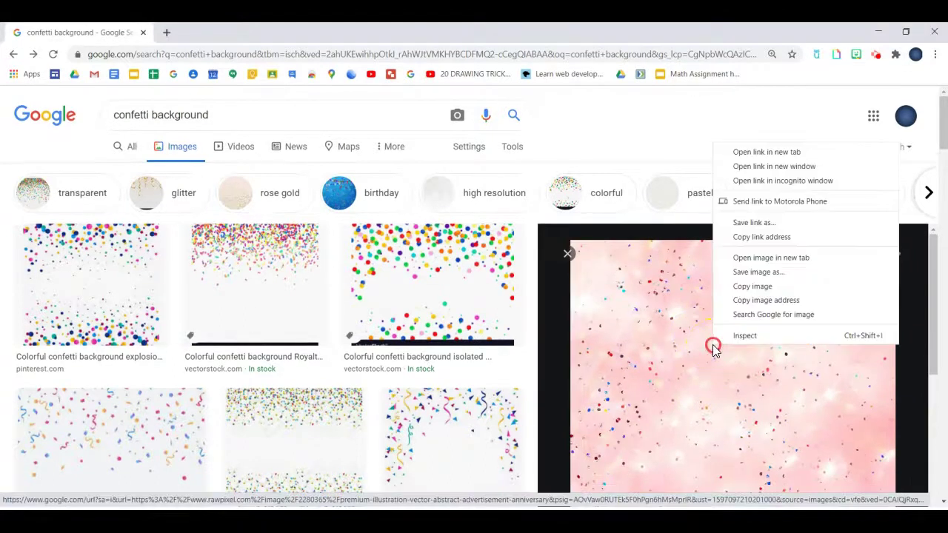
left_click(744, 277)
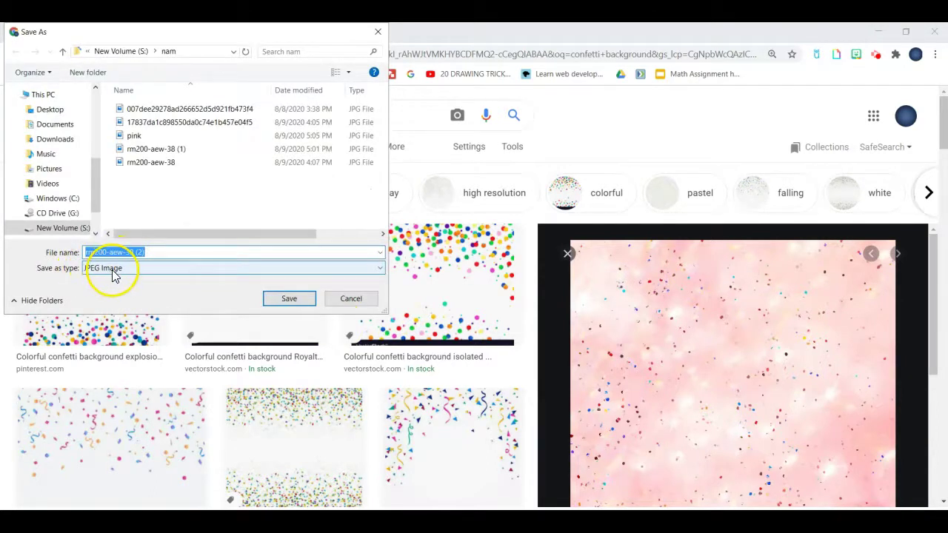
left_click_drag(158, 251, 67, 249)
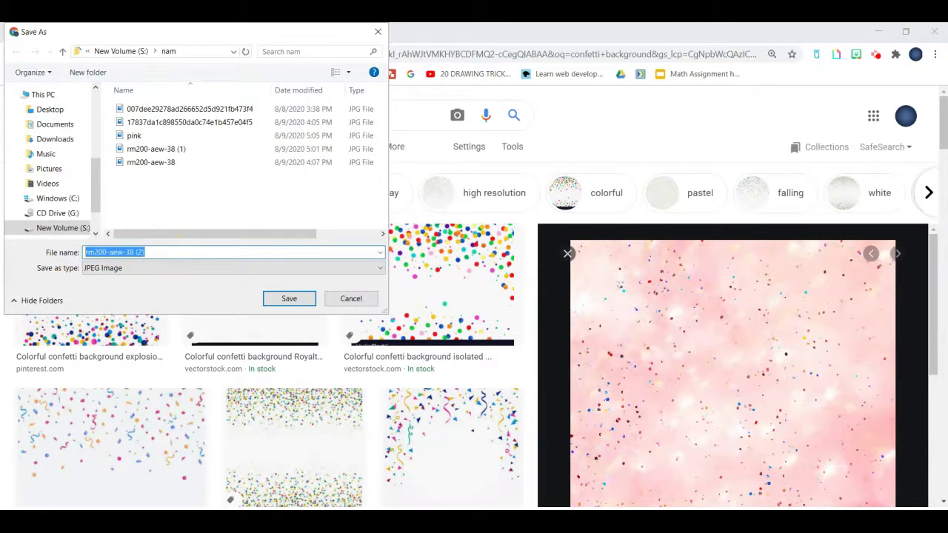
type("confetti")
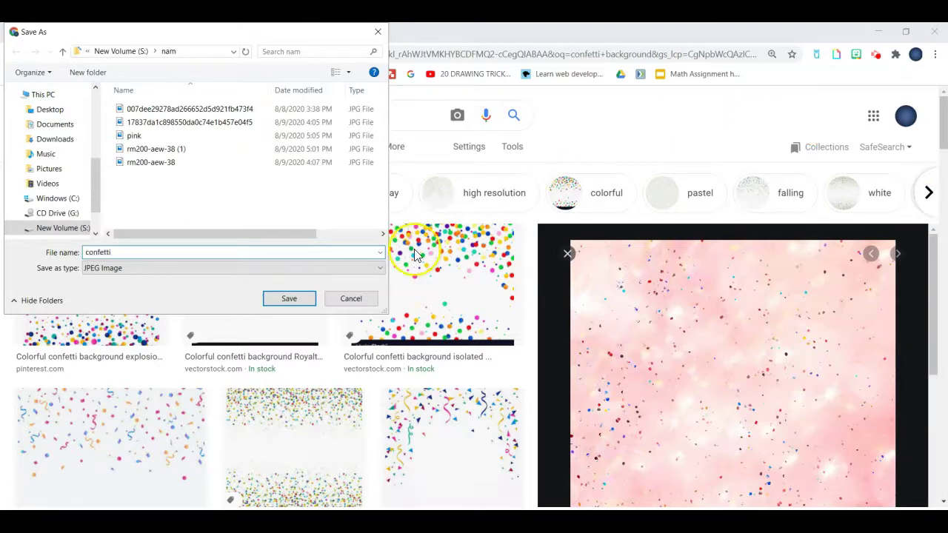
left_click(288, 298)
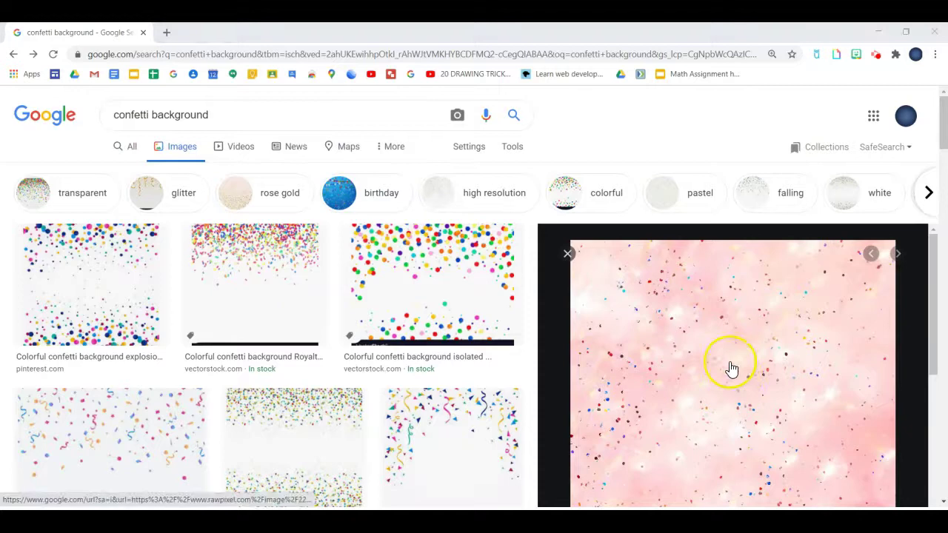
- Fill the orange circle with the saved confetti picture from the nam folder
left_click(400, 523)
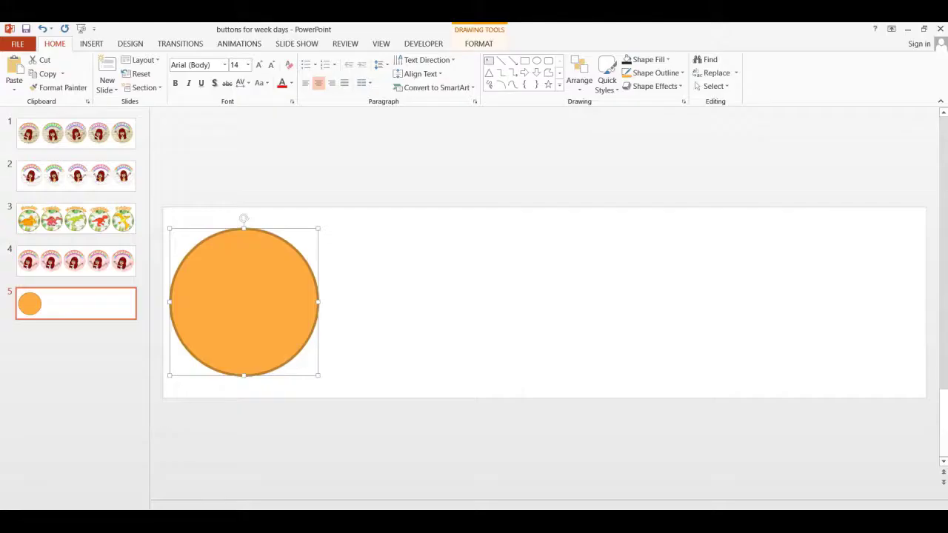
right_click(279, 304)
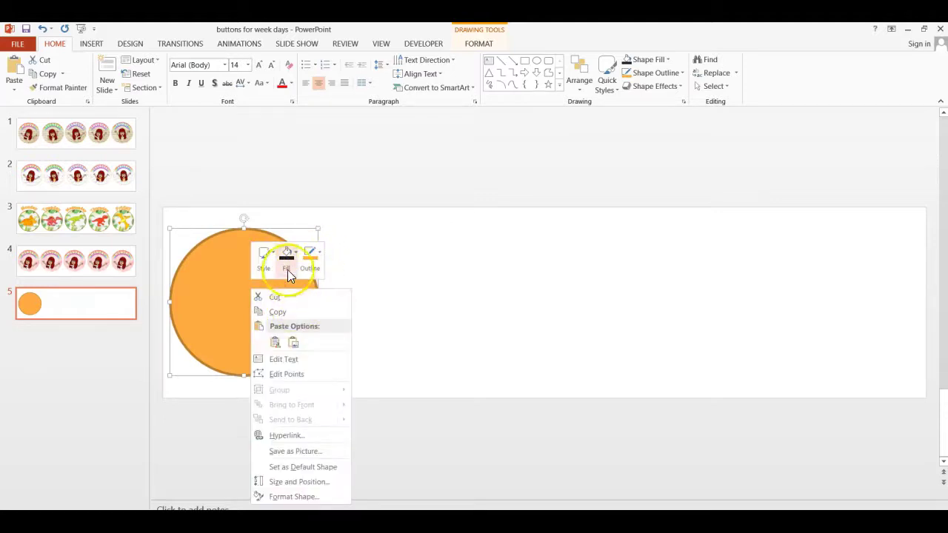
left_click(286, 261)
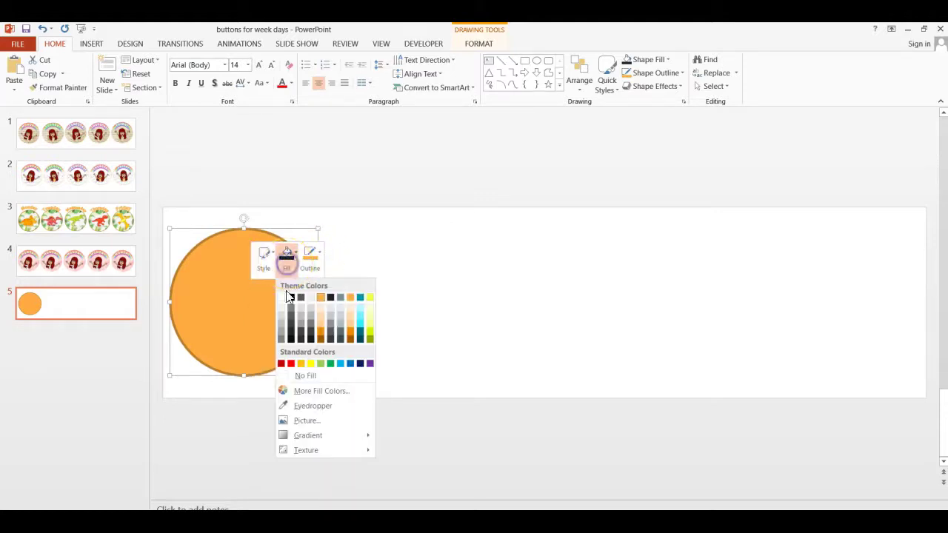
left_click(306, 421)
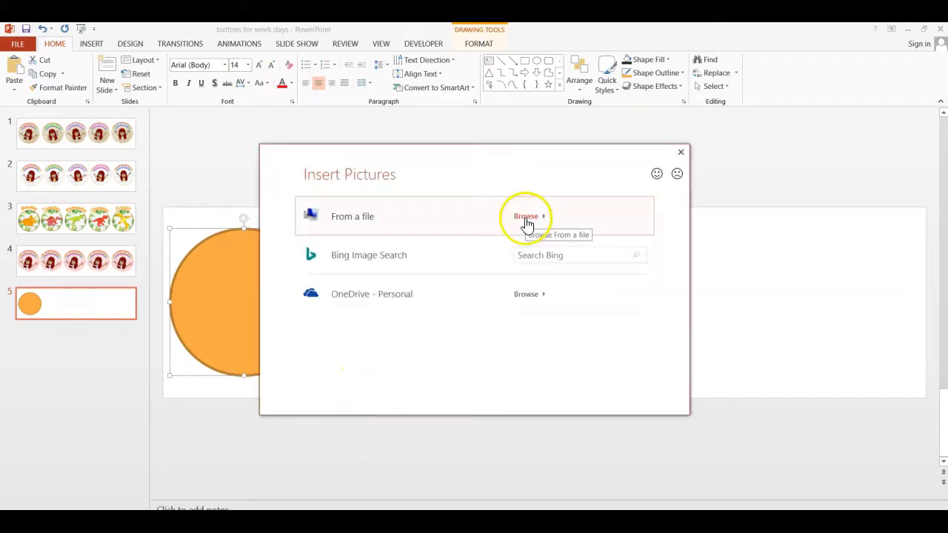
left_click(527, 223)
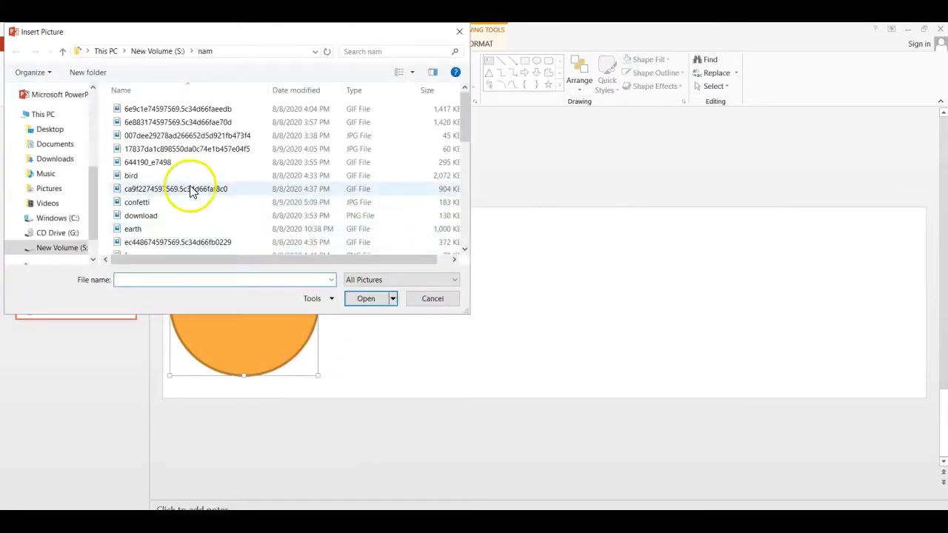
left_click(136, 202)
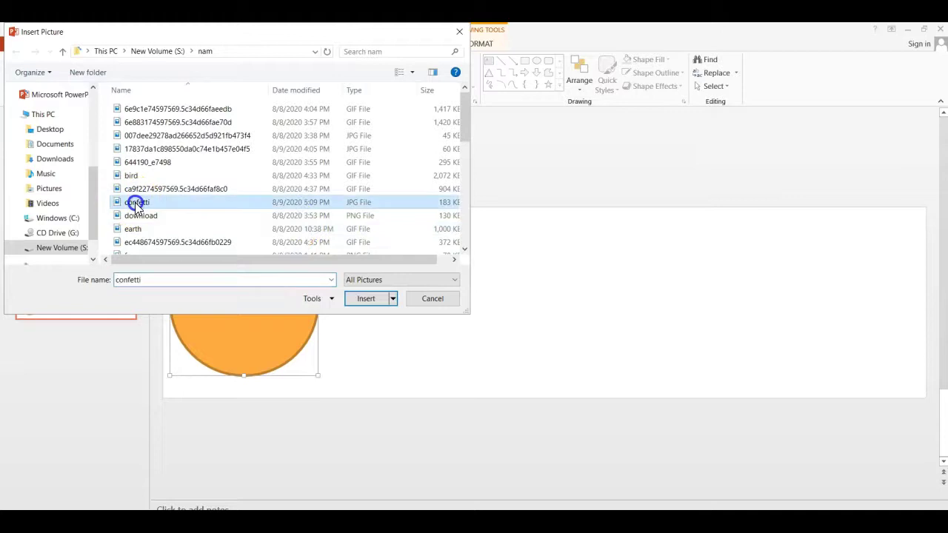
left_click(367, 299)
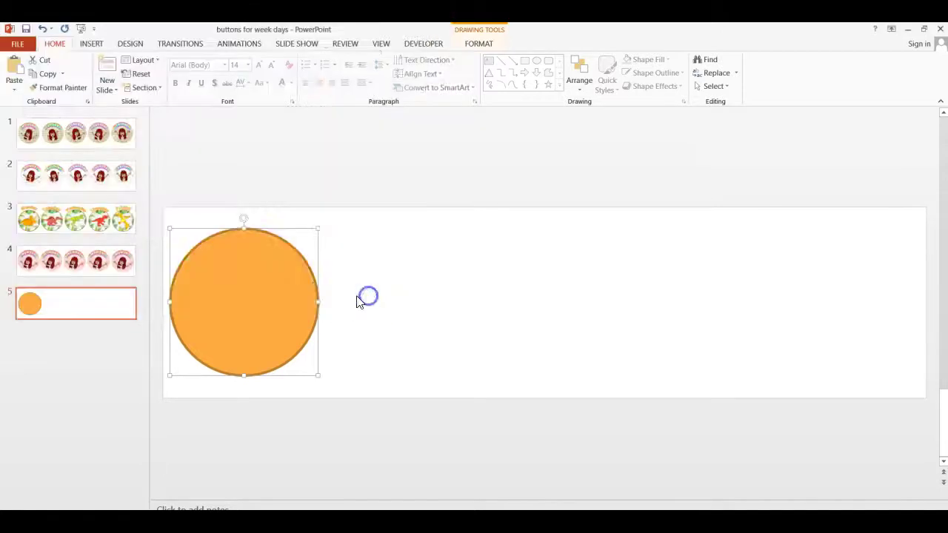
- Set the confetti circle's outline to No Outline, removing its brown border
right_click(246, 324)
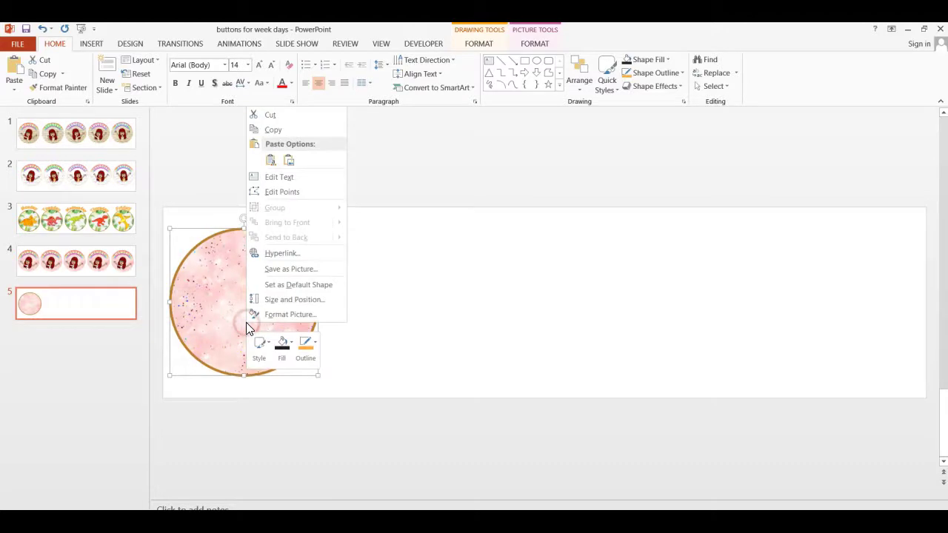
left_click(306, 348)
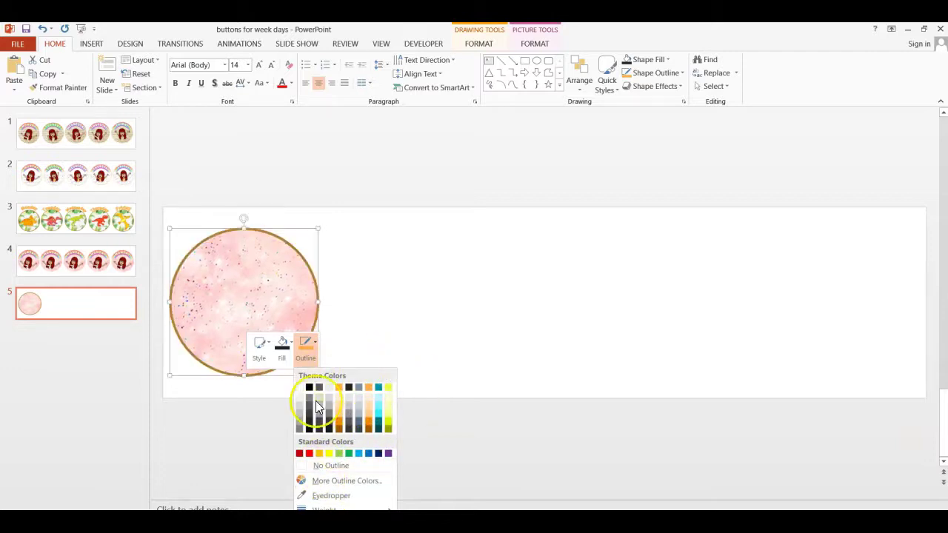
left_click(307, 467)
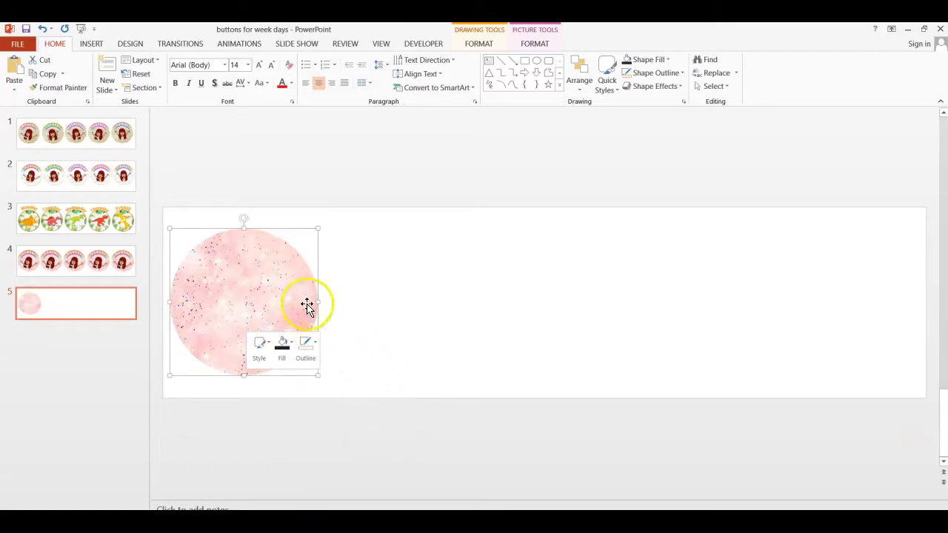
left_click(438, 185)
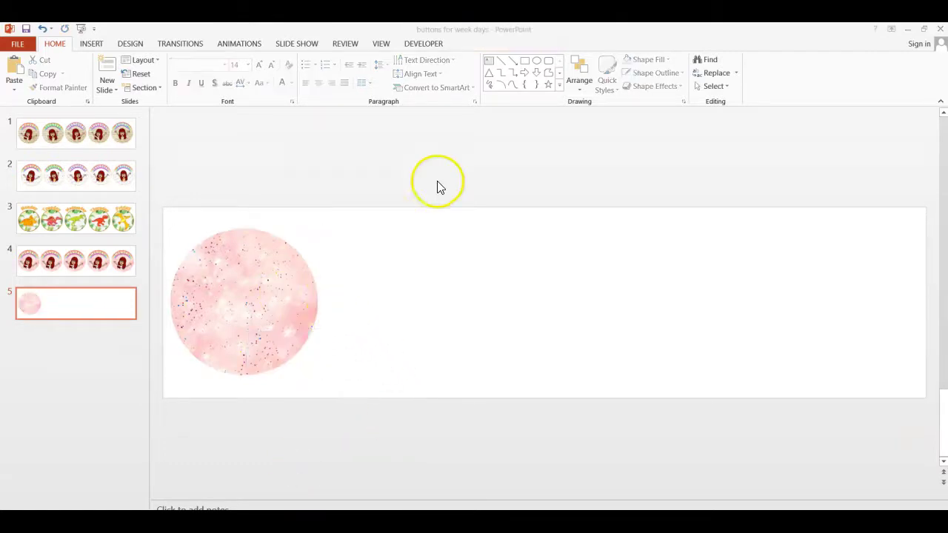
- Copy the confetti circle and paste a first copy onto the slide
left_click(259, 293)
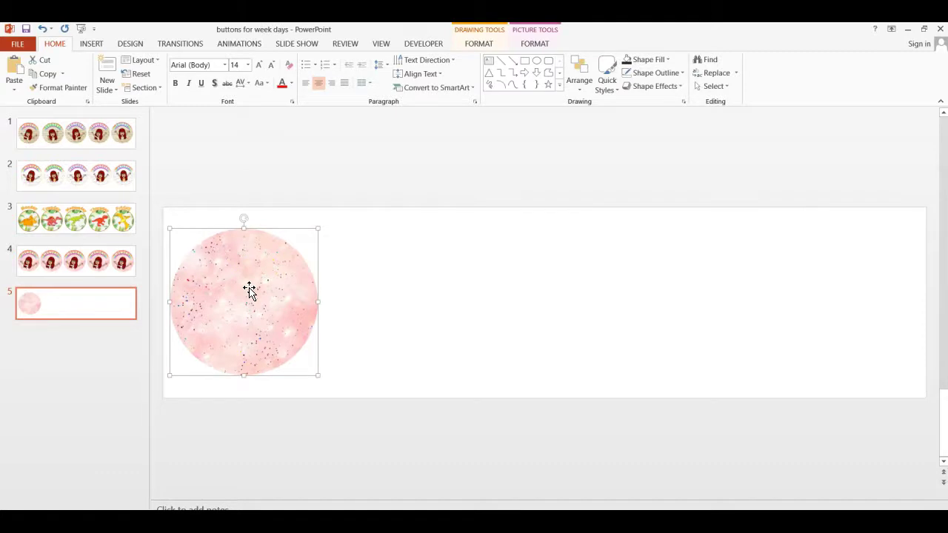
left_click(249, 289)
left_click(264, 305)
right_click(281, 287)
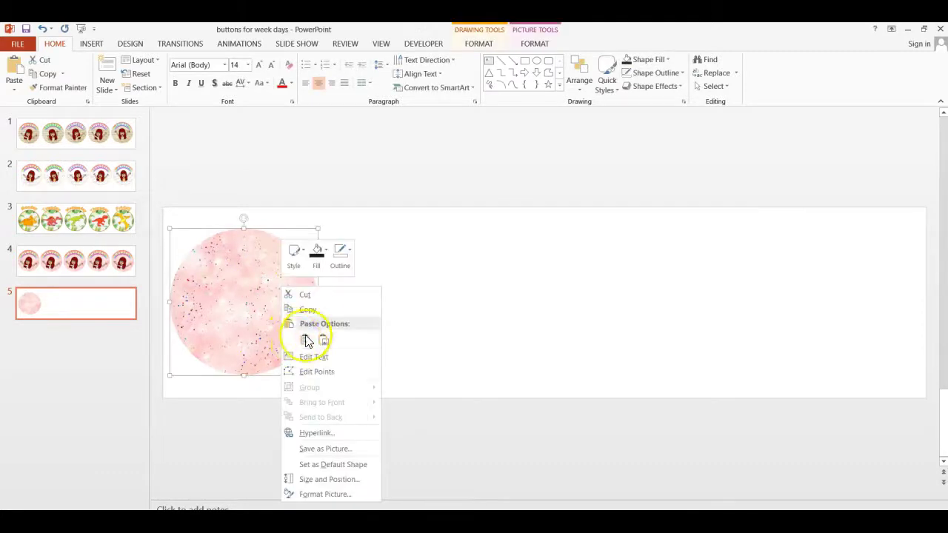
left_click(312, 309)
right_click(395, 290)
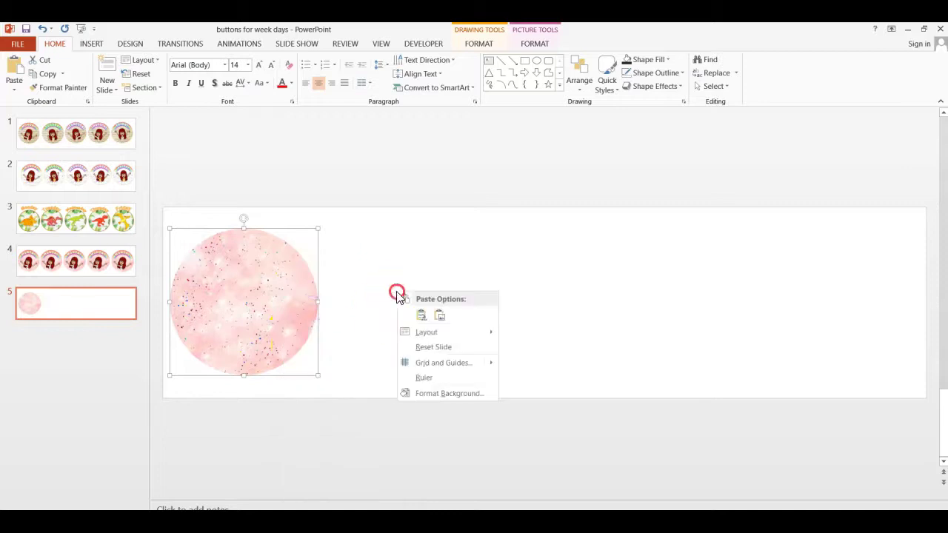
left_click(435, 314)
- Paste three more confetti circle copies, moving one toward the right side
right_click(626, 308)
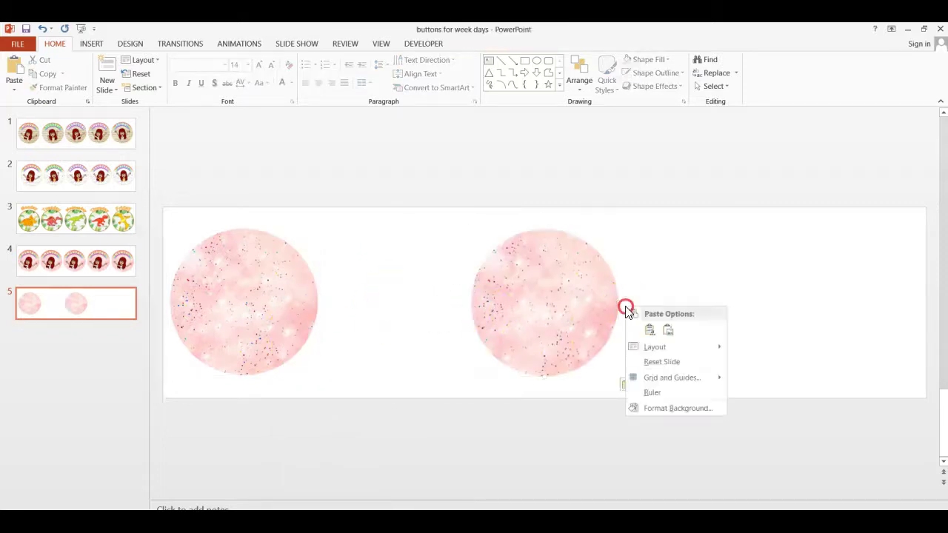
left_click(667, 331)
left_click_drag(600, 326, 718, 316)
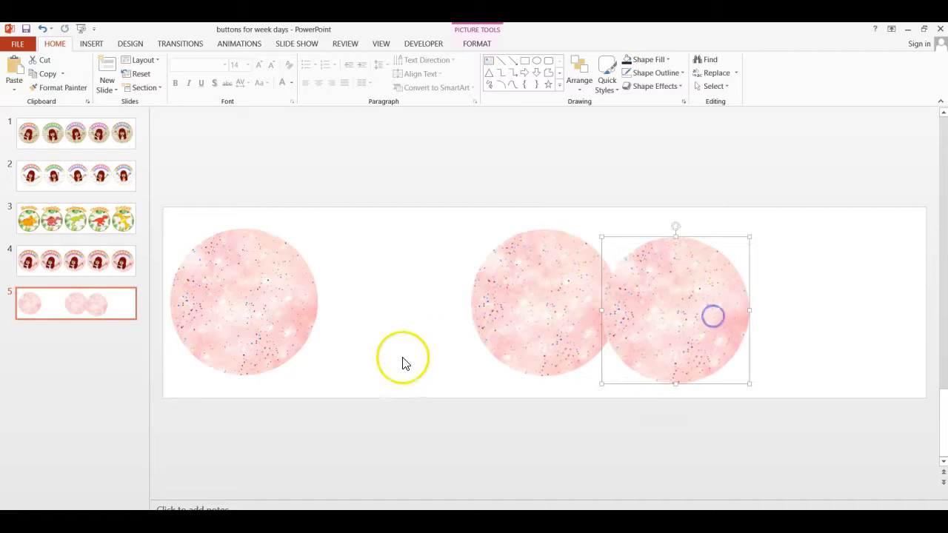
right_click(402, 340)
left_click(448, 367)
right_click(428, 320)
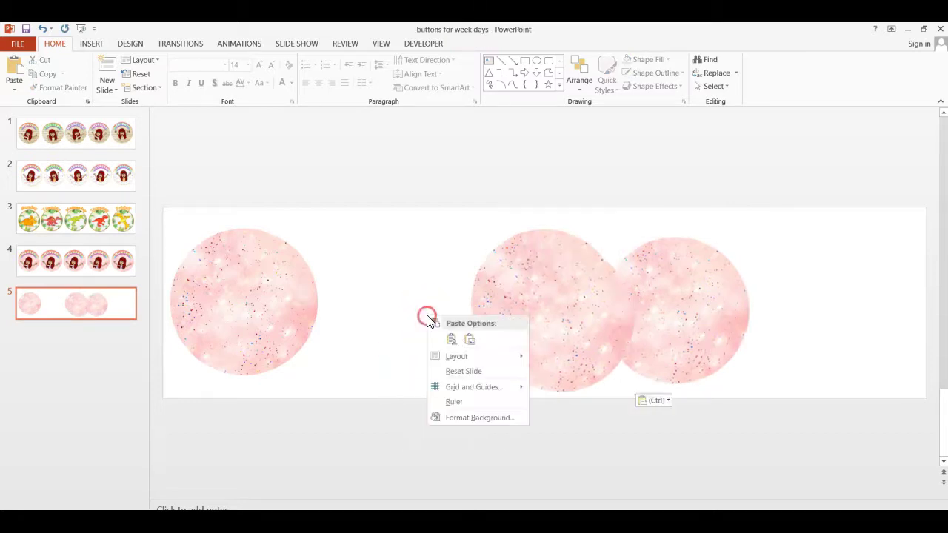
left_click(469, 339)
- Drag the five circles into an evenly spaced row across the slide
left_click_drag(554, 334, 377, 289)
left_click_drag(590, 326, 873, 290)
left_click_drag(681, 319, 713, 296)
left_click_drag(789, 296, 821, 305)
left_click(708, 304)
left_click(527, 314)
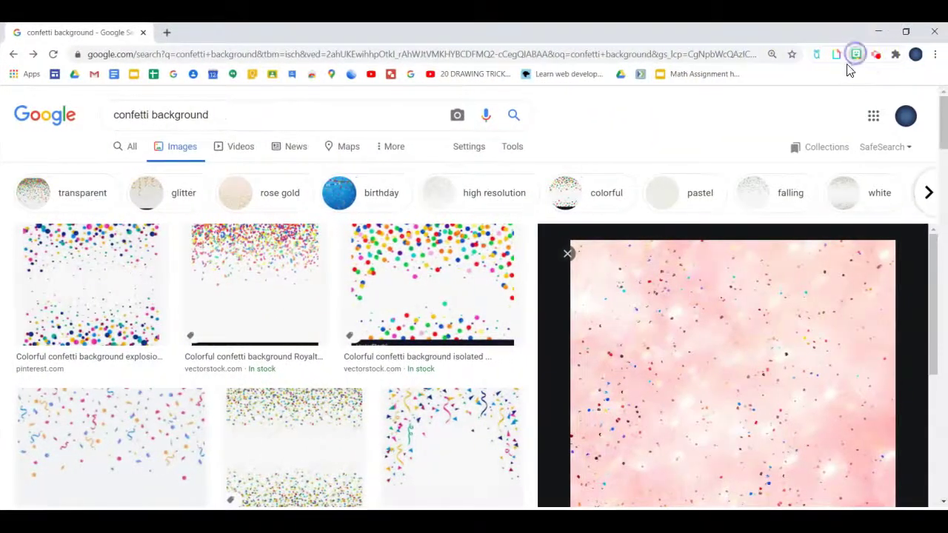
- Search Bitmoji for 'Monday' and copy the rainbow MONDAY sticker image
left_click(898, 55)
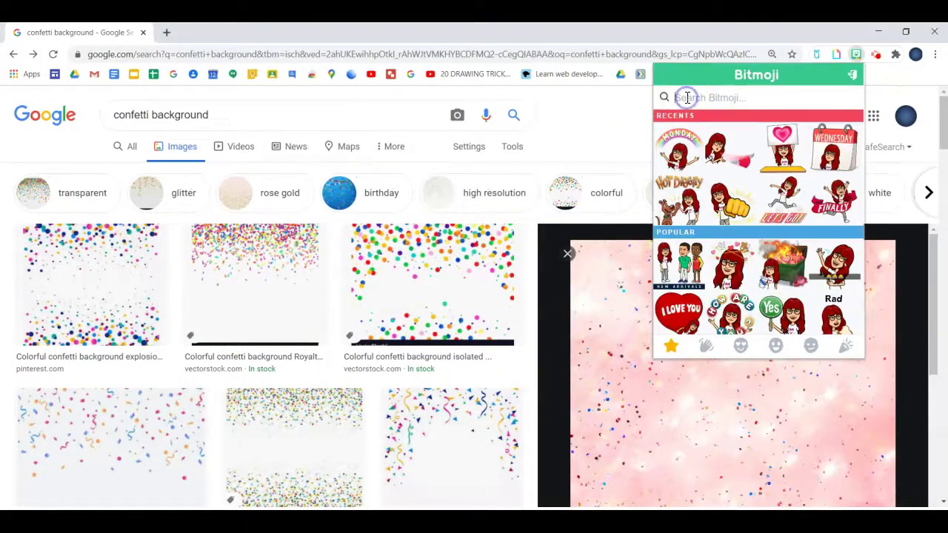
type("Monday")
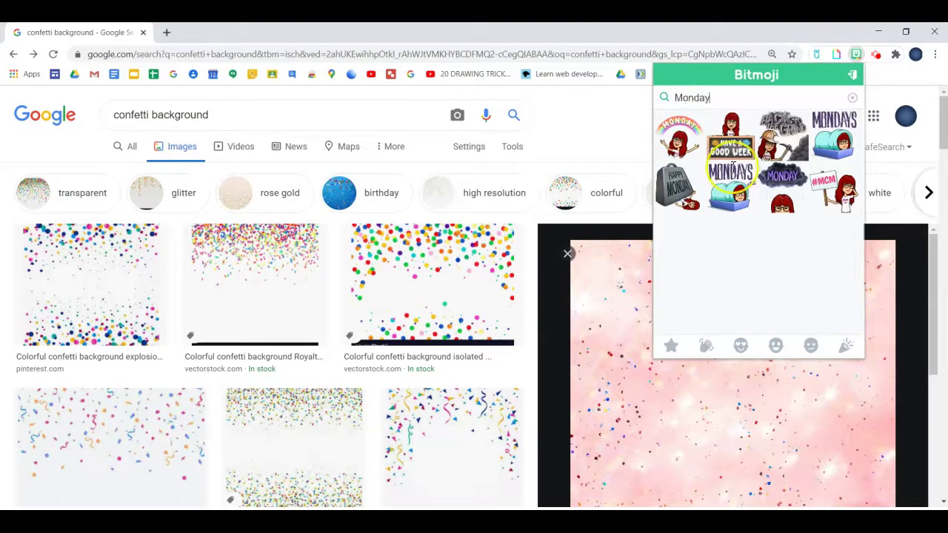
left_click(687, 138)
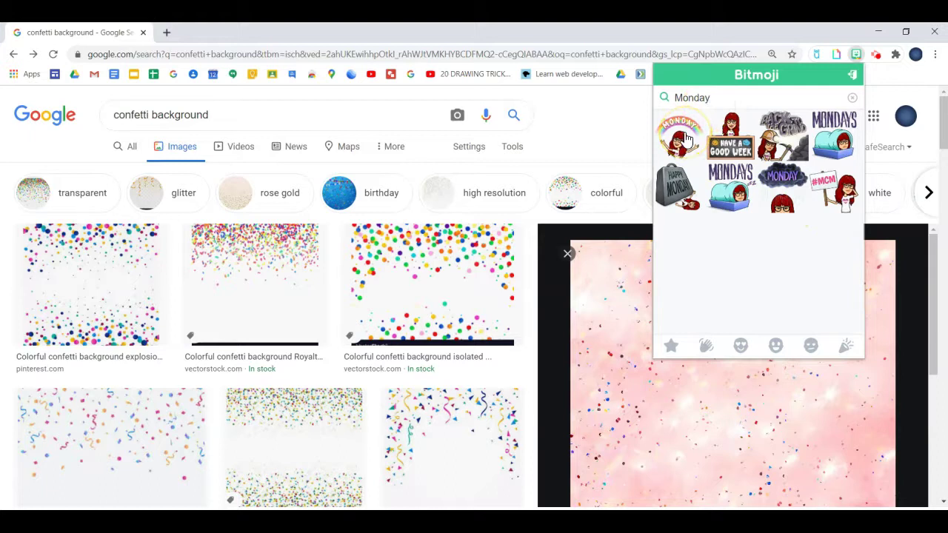
right_click(687, 139)
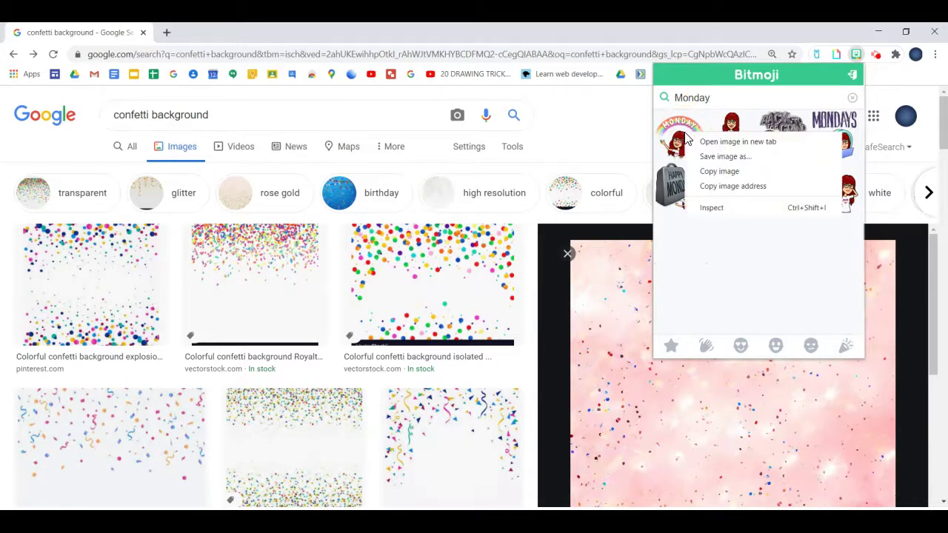
left_click(715, 176)
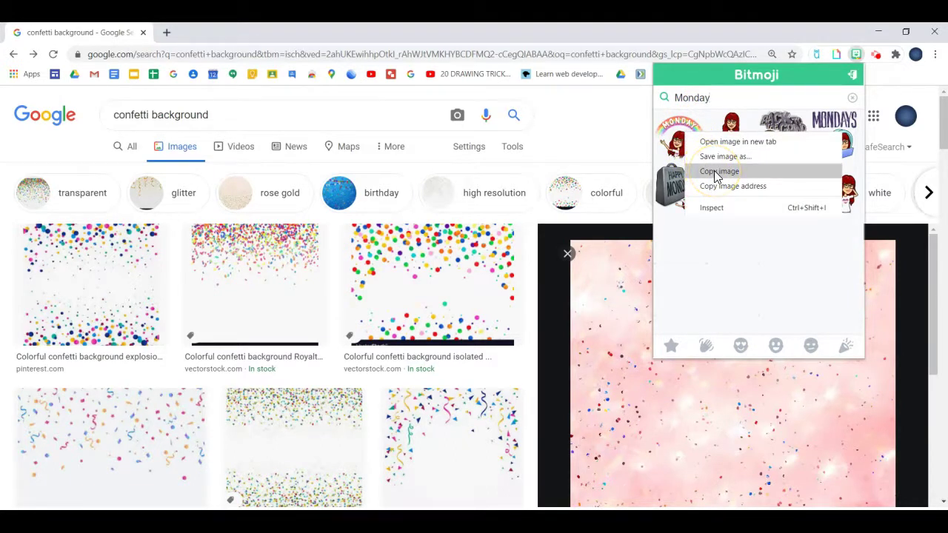
left_click(715, 173)
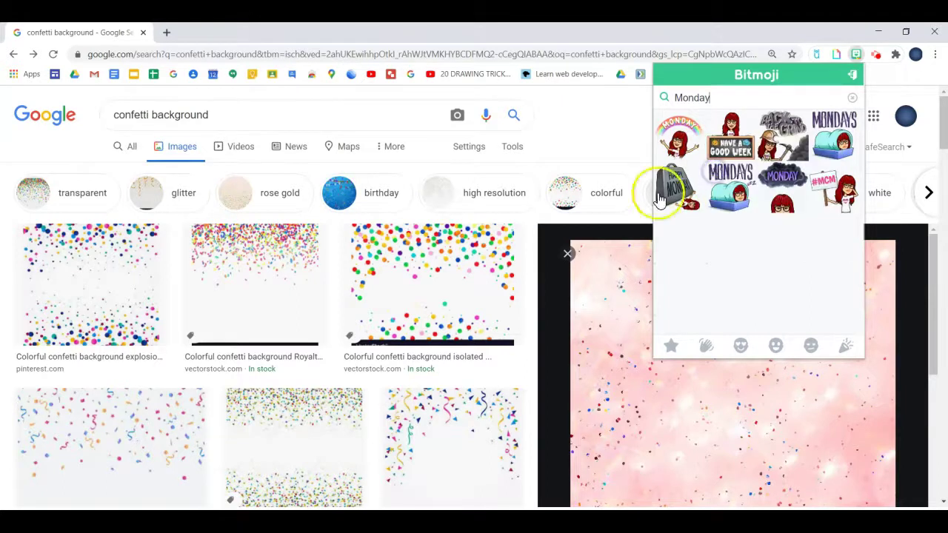
- Paste the MONDAY sticker onto the slide using Keep Source Formatting
key("alt+Tab")
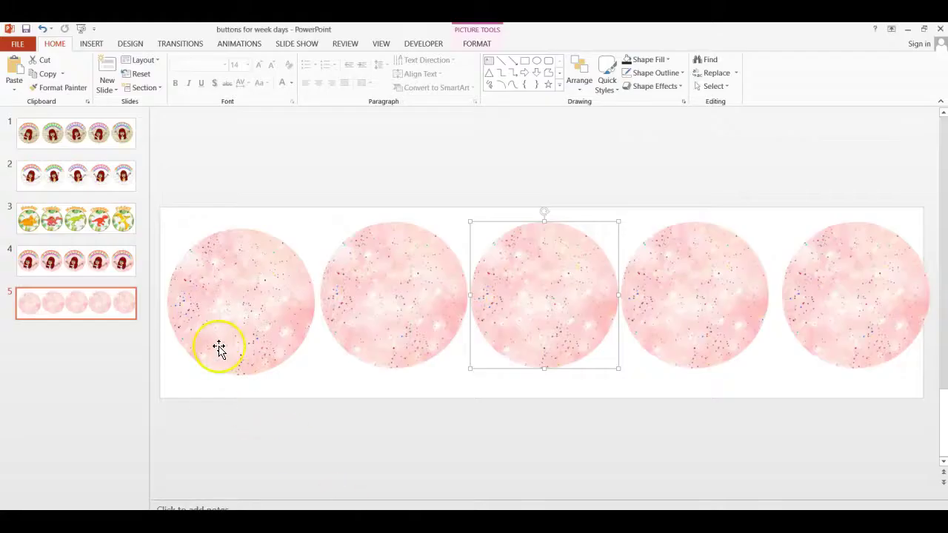
right_click(384, 214)
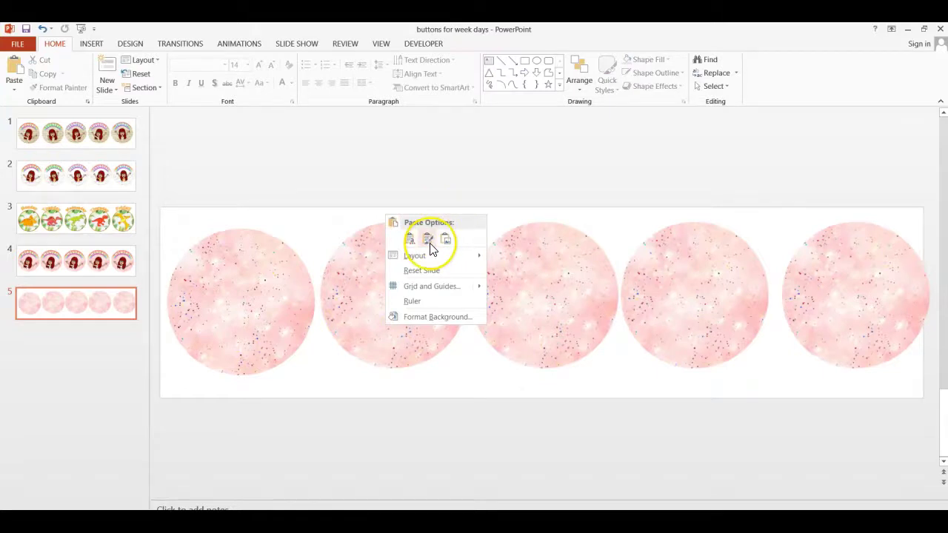
left_click(429, 239)
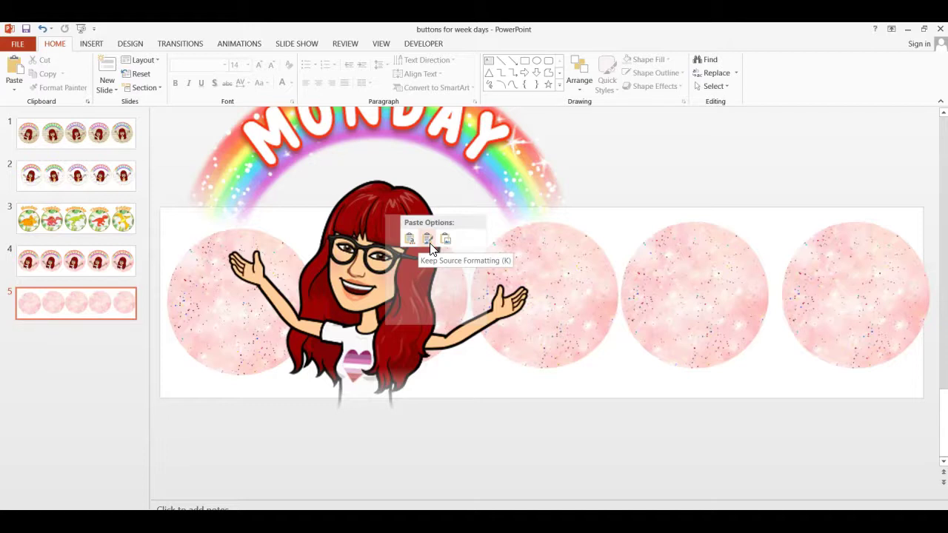
left_click(446, 240)
left_click(428, 244)
- Shrink the MONDAY picture and position it on the first pink circle
left_click_drag(321, 268, 390, 237)
left_click_drag(255, 477, 544, 225)
left_click_drag(598, 175, 258, 396)
scroll(259, 395, "down", 2)
left_click(216, 313)
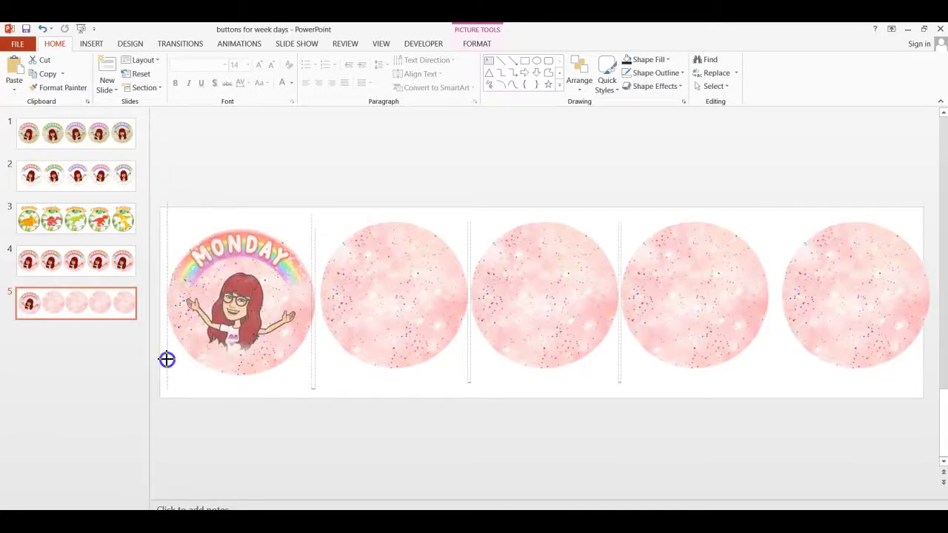
left_click_drag(219, 324, 219, 323)
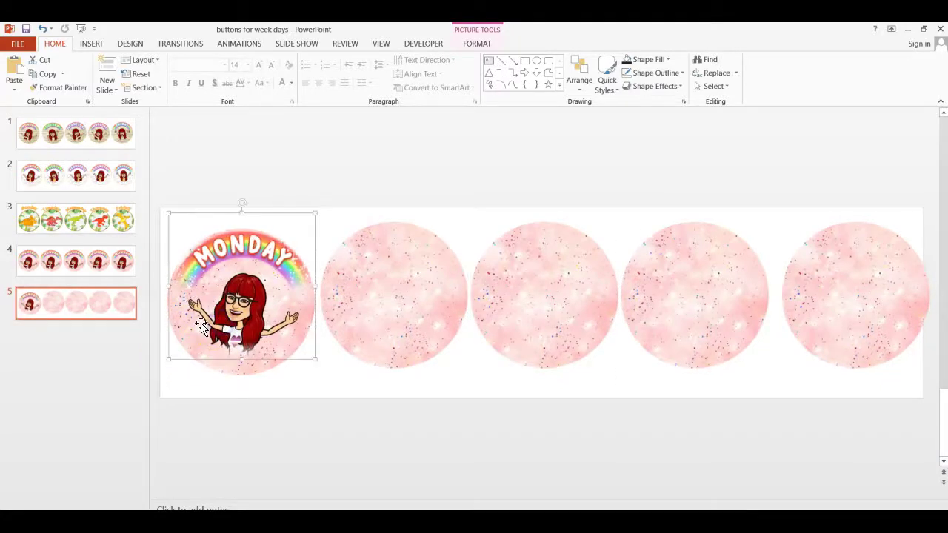
- Select both the first pink circle and the MONDAY picture together
left_click(209, 319)
left_click(231, 348)
mouse_move(330, 384)
left_mouse_down()
mouse_move(264, 396)
mouse_move(154, 387)
mouse_move(156, 214)
left_mouse_up()
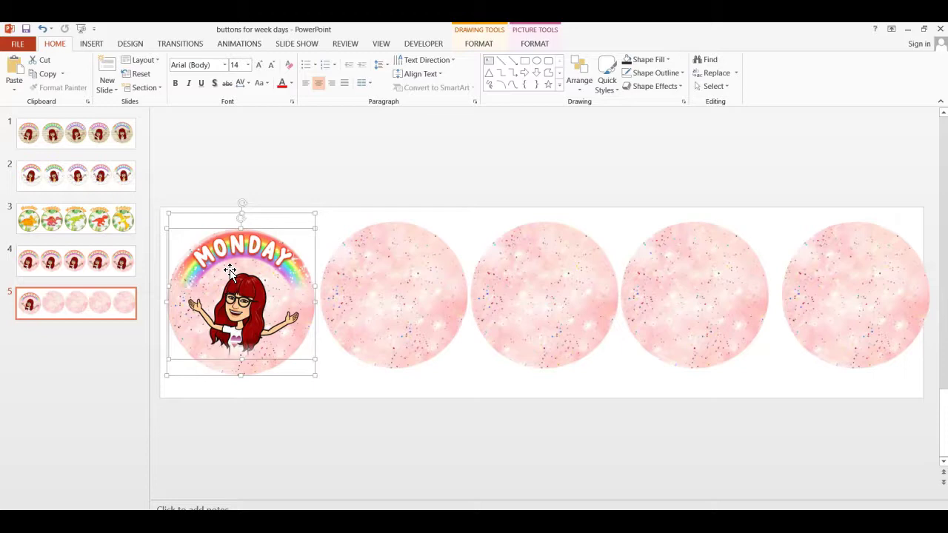
left_click(217, 215)
left_click(213, 233)
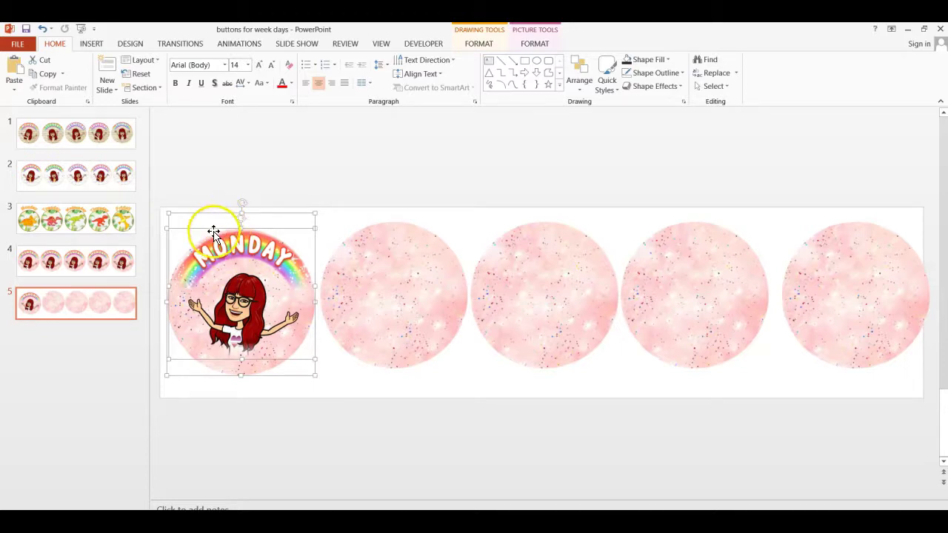
left_click(210, 287)
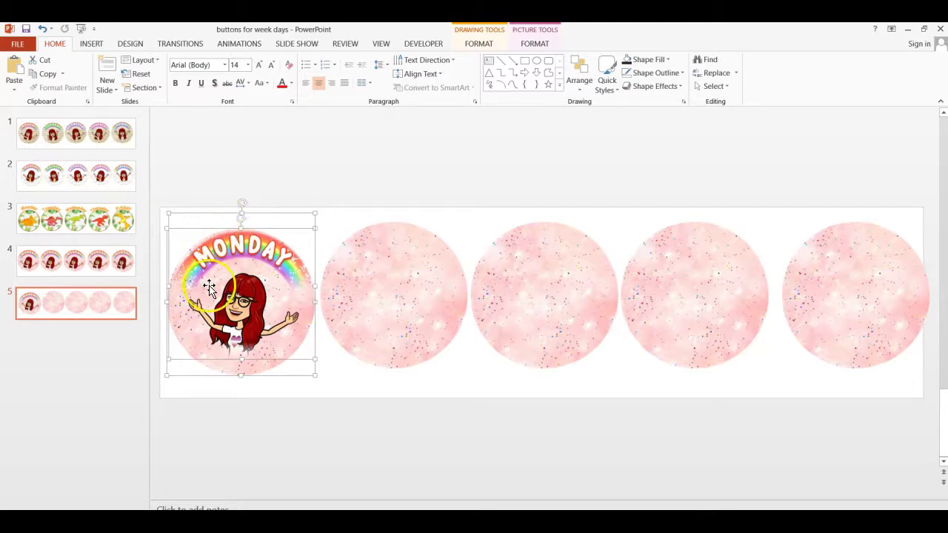
- Group the circle and MONDAY picture, then check they move as one unit
right_click(273, 334)
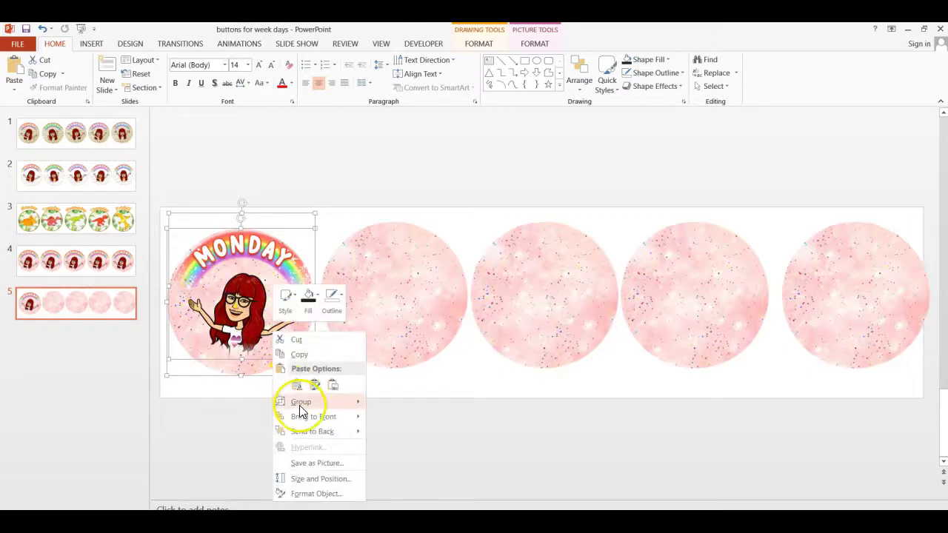
mouse_move(301, 412)
left_click(393, 402)
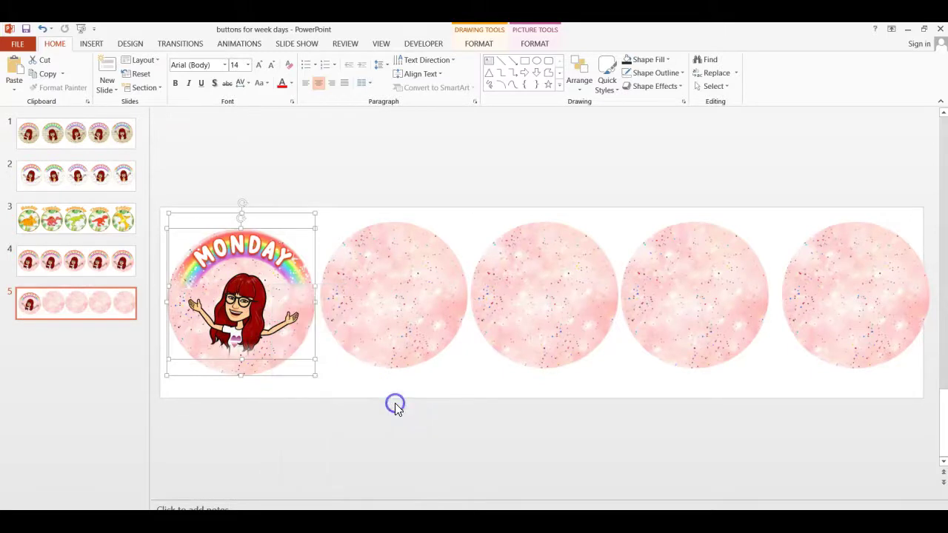
mouse_move(249, 318)
left_mouse_down()
mouse_move(243, 425)
mouse_move(241, 303)
left_mouse_up()
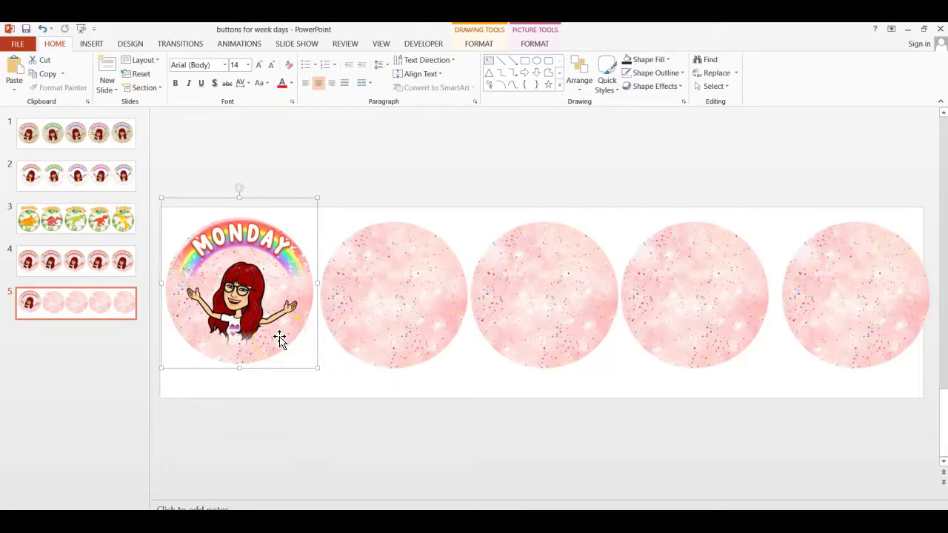
left_click(315, 421)
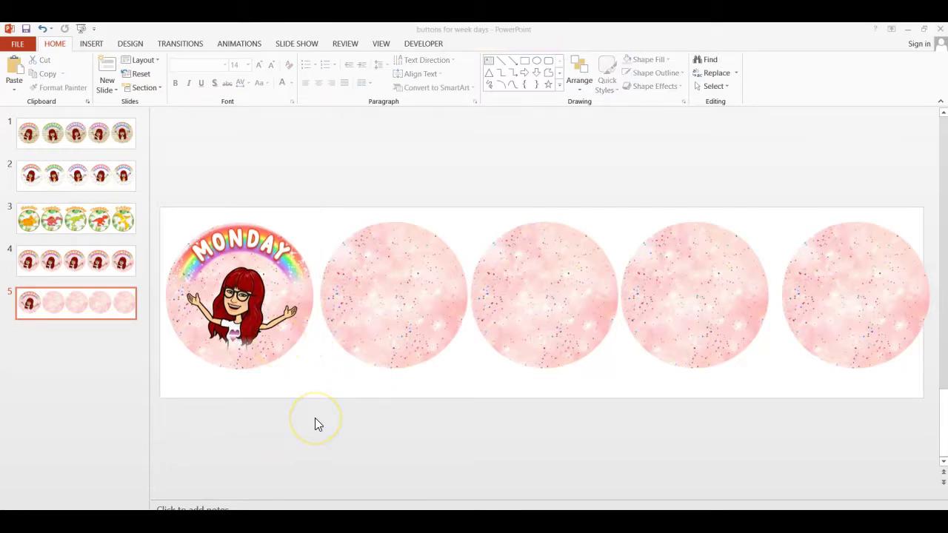